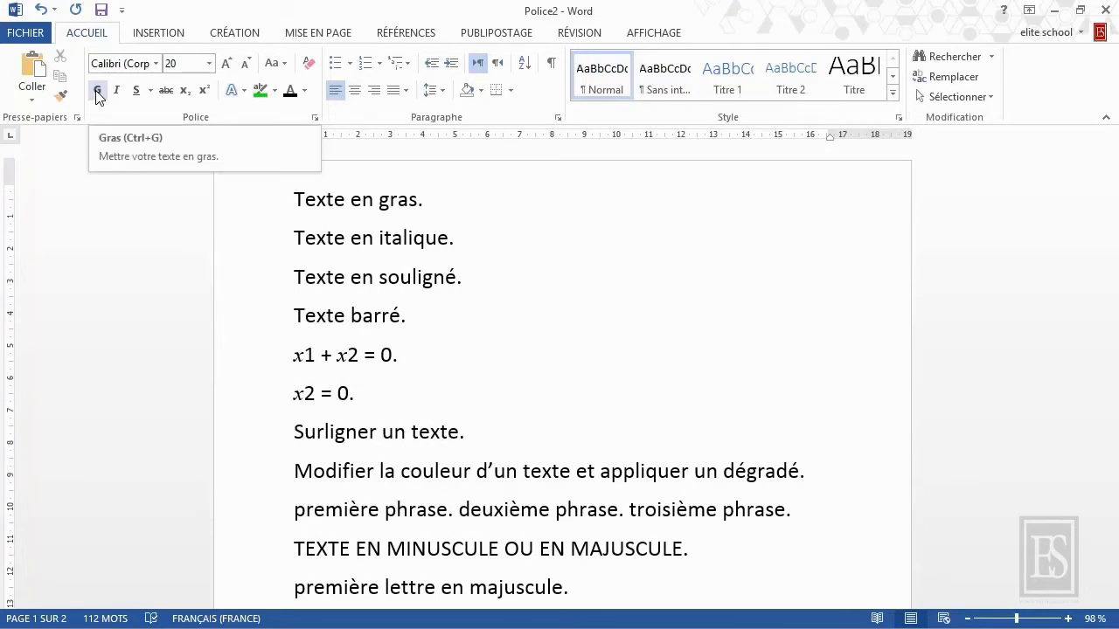
Apply bold to the line 'Texte en gras.' and italic to 'Texte en italique.'
click(260, 208)
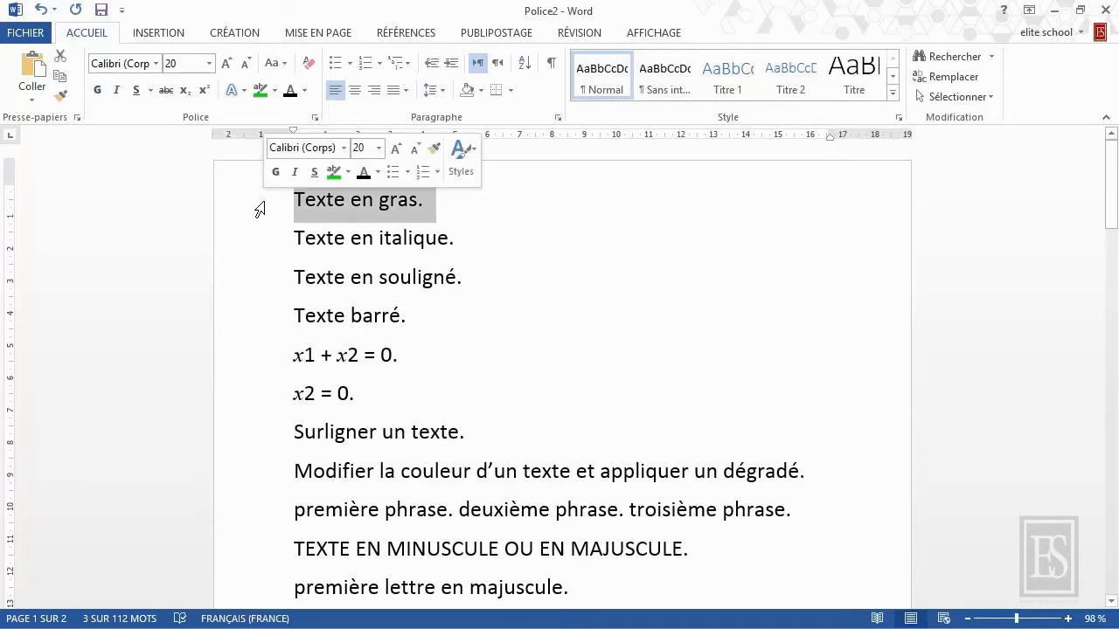
click(98, 91)
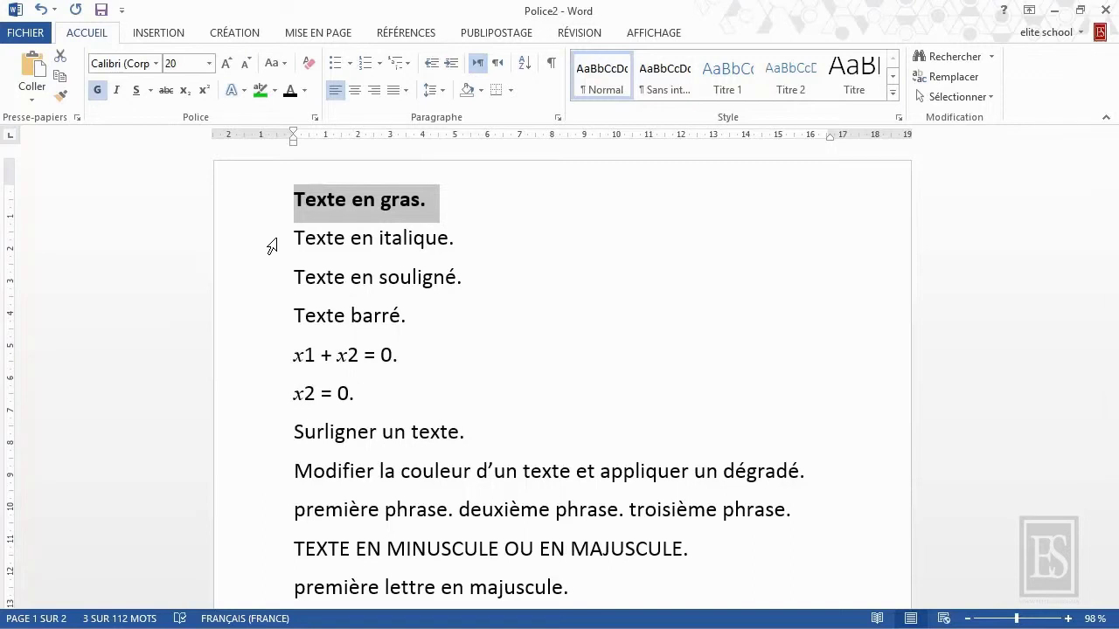
click(271, 242)
click(117, 90)
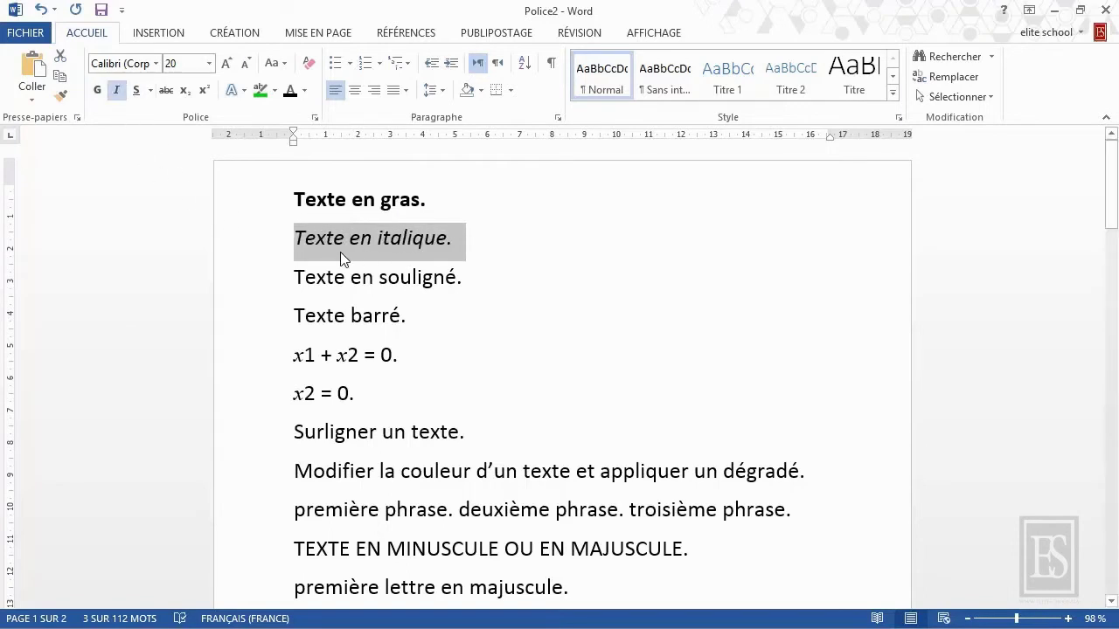
Underline 'Texte en souligné.' with automatic underline colour and strike through 'Texte barré.'
click(261, 290)
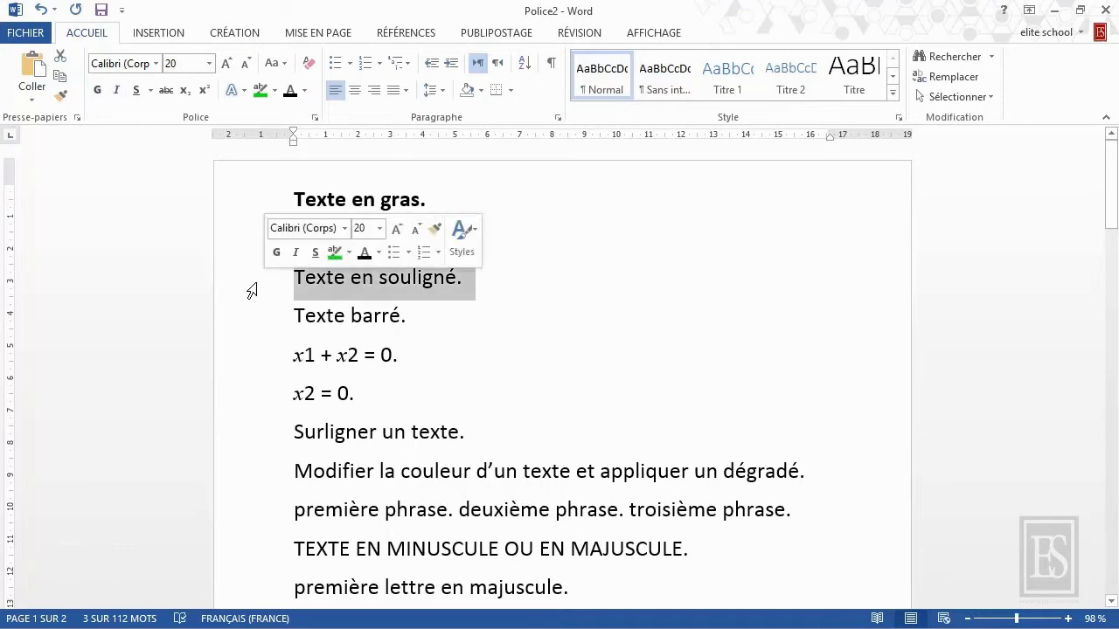
click(136, 90)
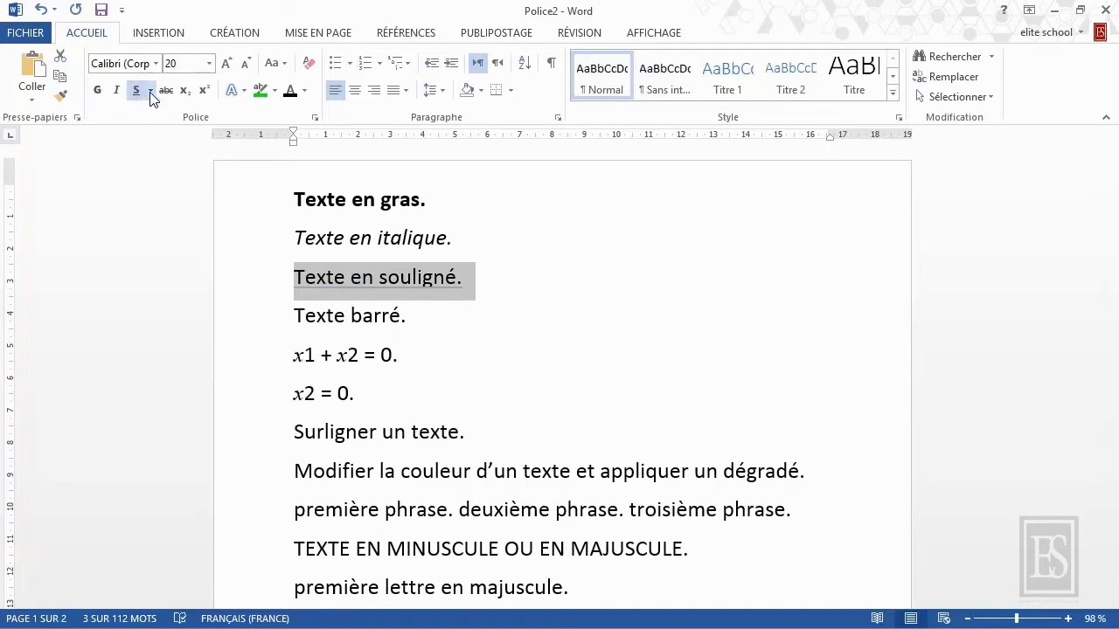
click(150, 90)
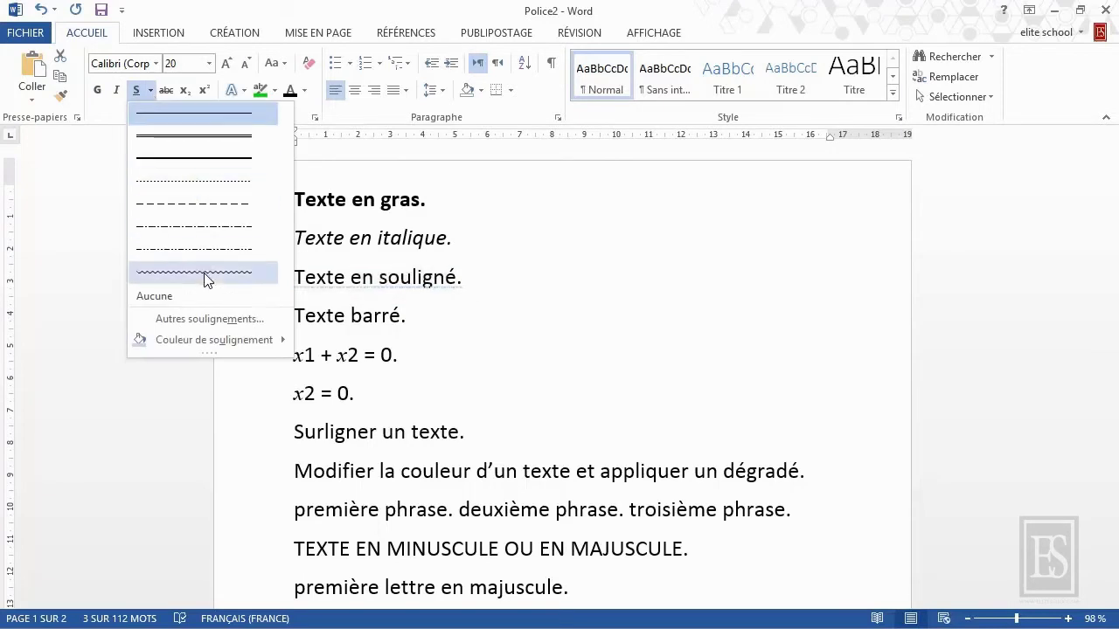
mouse_move(213, 340)
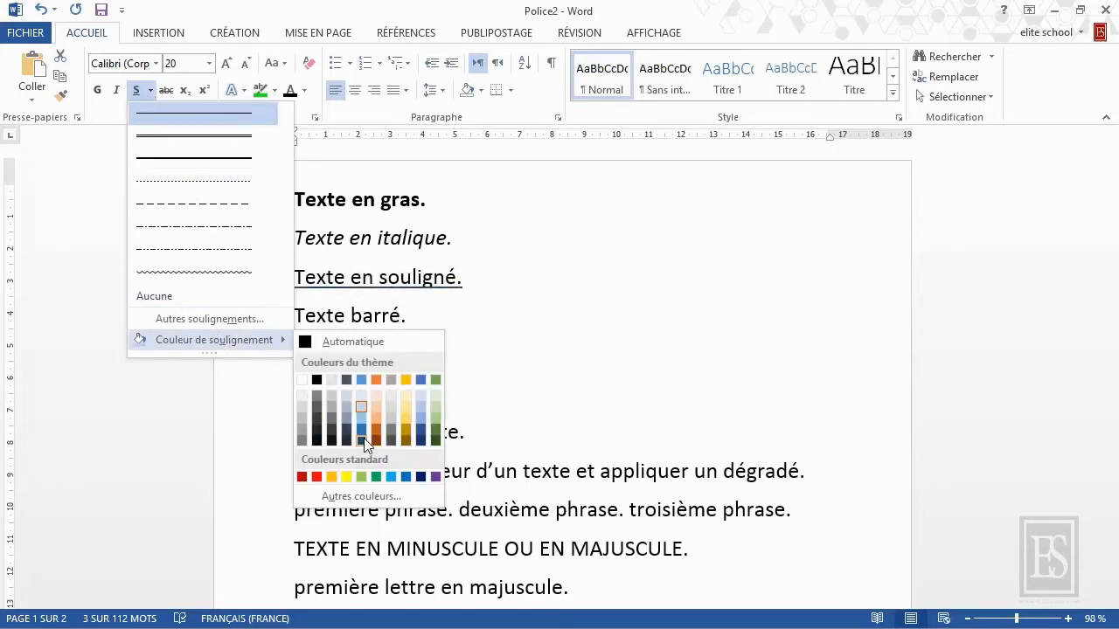
click(324, 341)
click(259, 320)
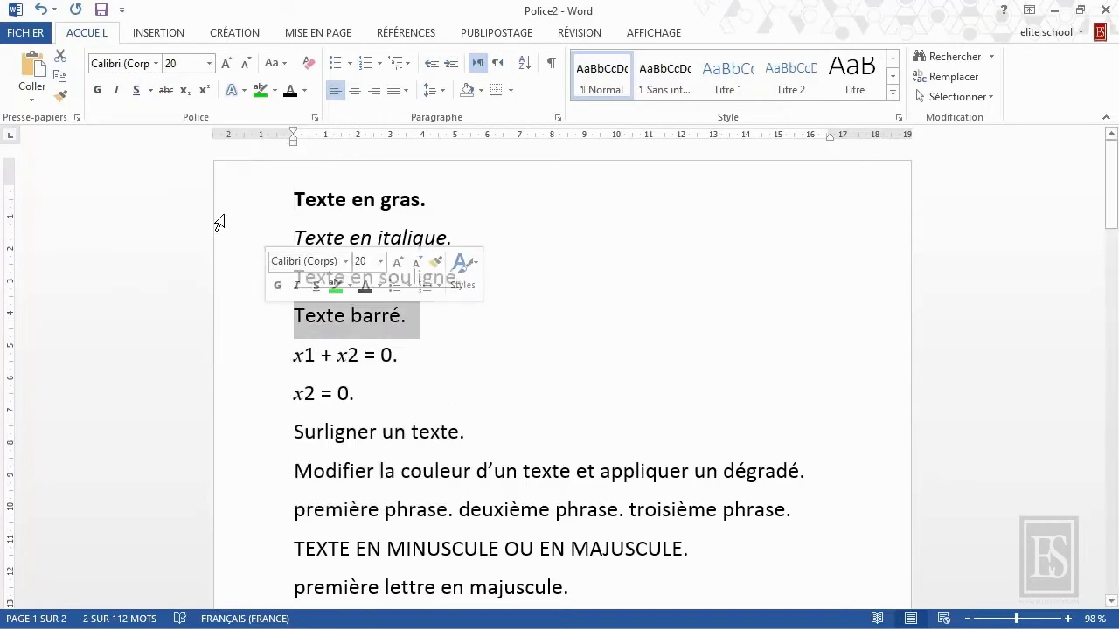
click(165, 91)
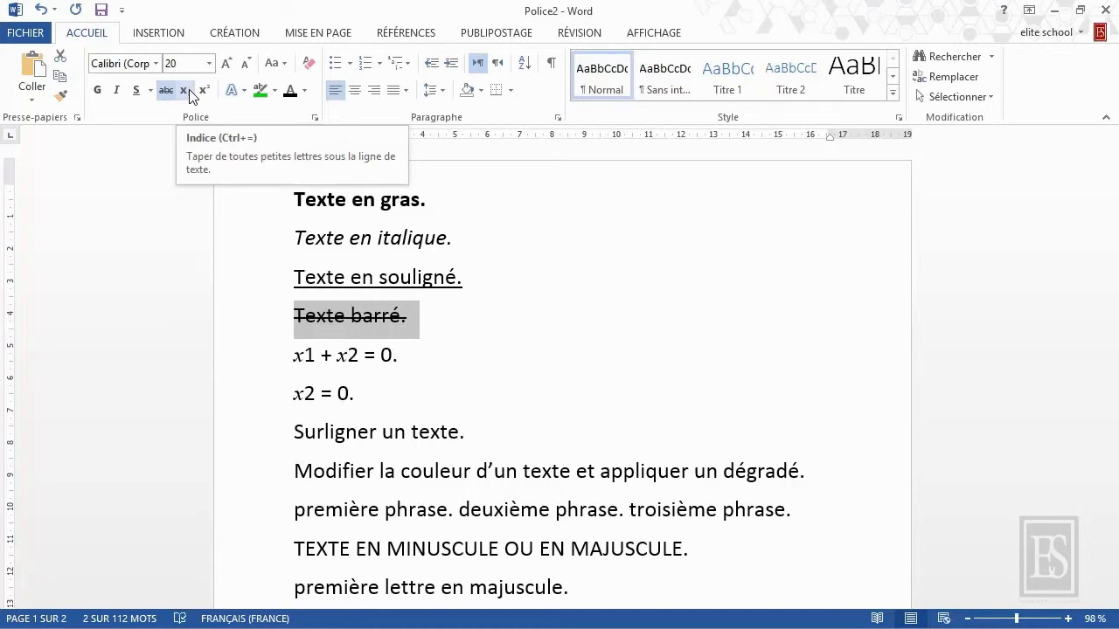
Subscript the 1 and 2 in 'x1 + x2 = 0.' and superscript the 2 in 'x2 = 0.'
drag(304, 354, 358, 355)
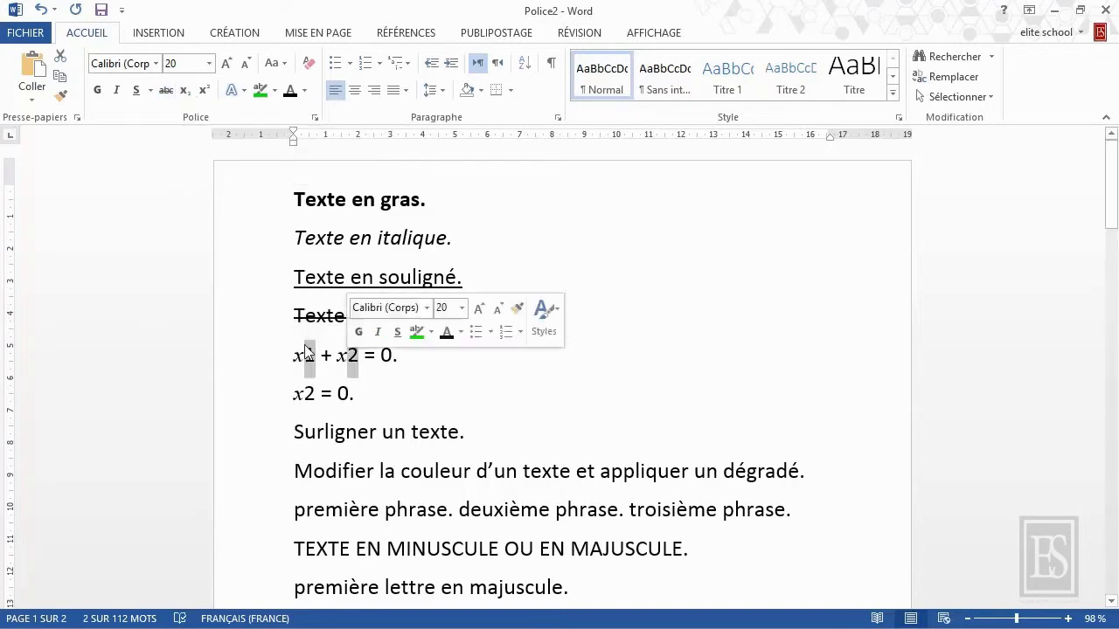
click(184, 91)
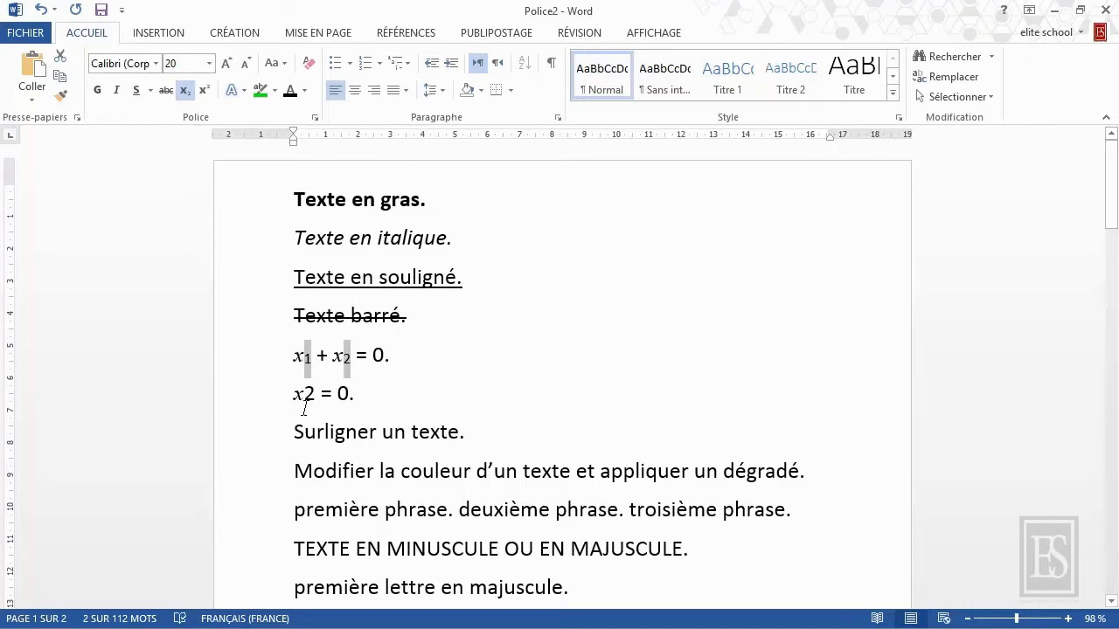
drag(315, 395, 307, 397)
click(204, 91)
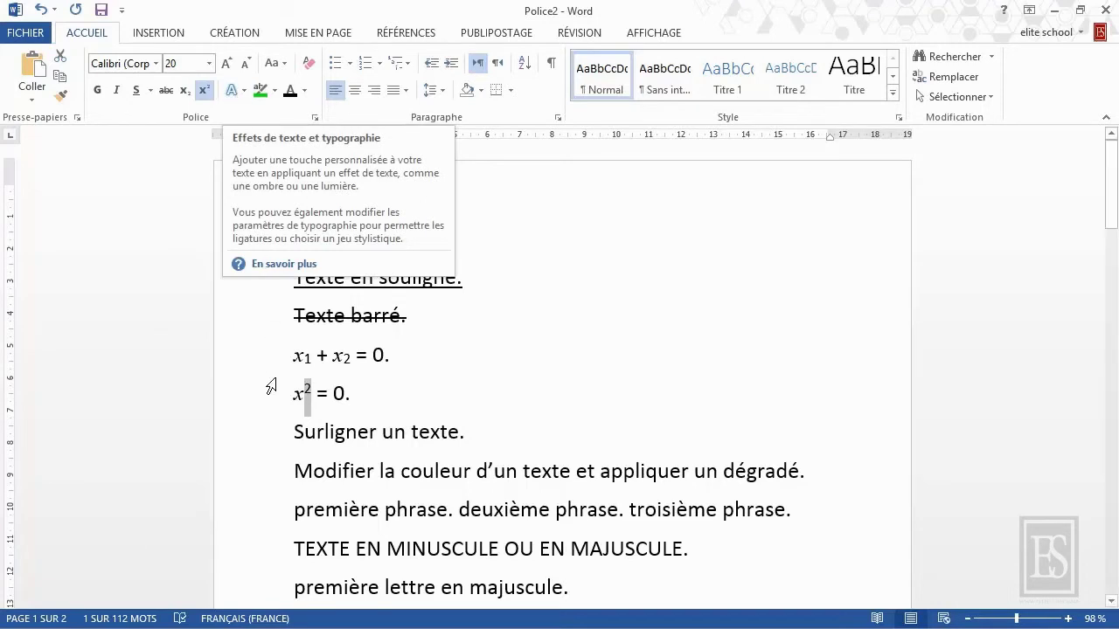
Highlight 'Surligner un texte.' in green and colour the text-colour sentence pink from More Colours
click(260, 446)
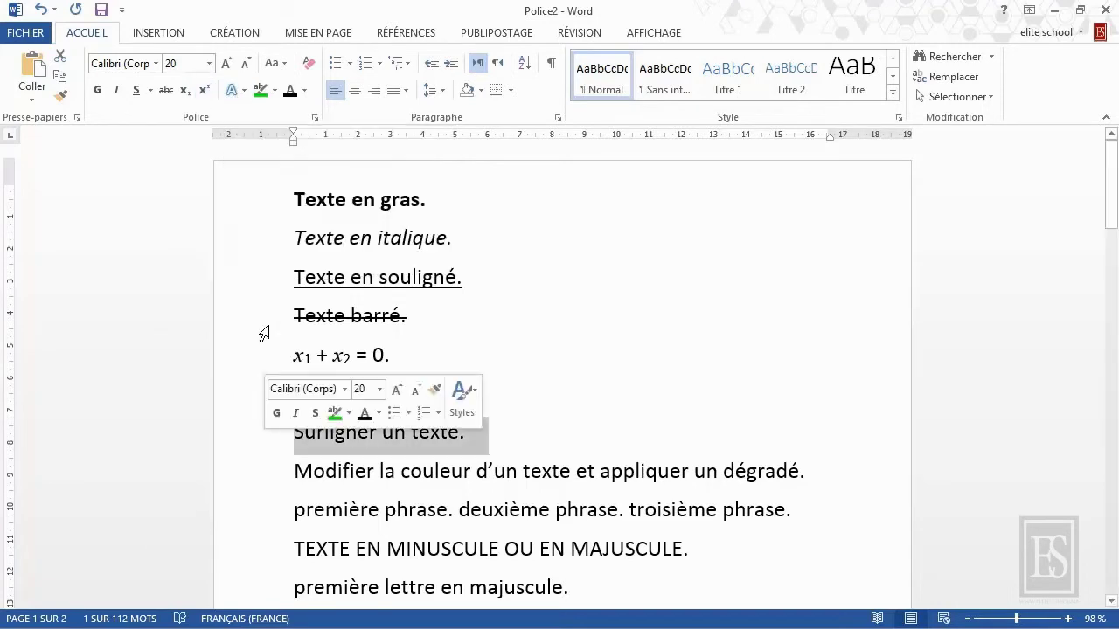
click(261, 91)
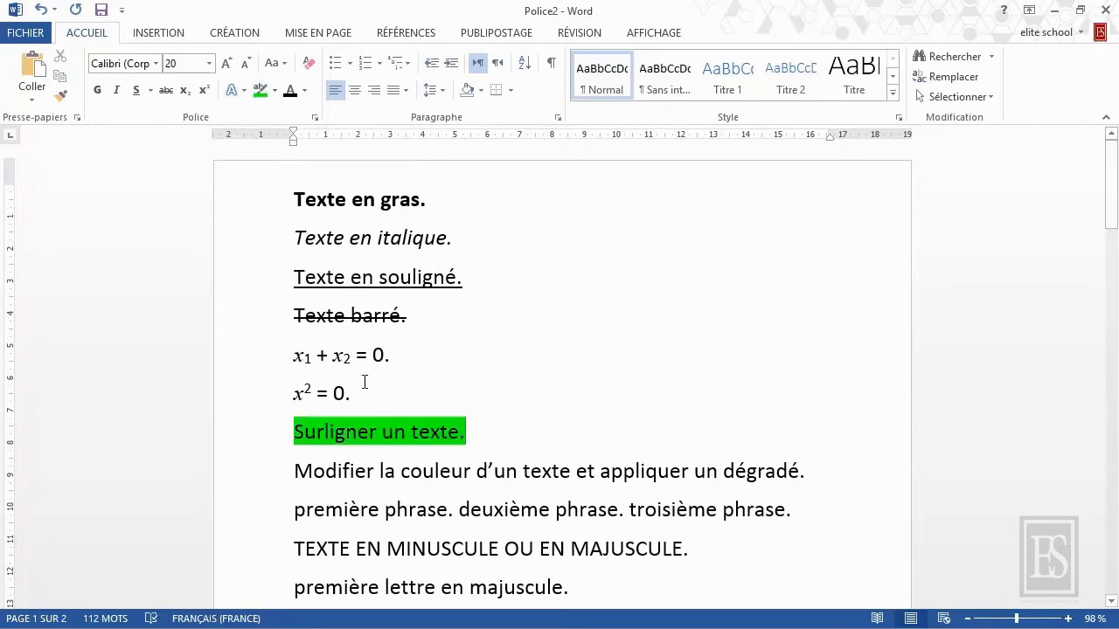
click(267, 477)
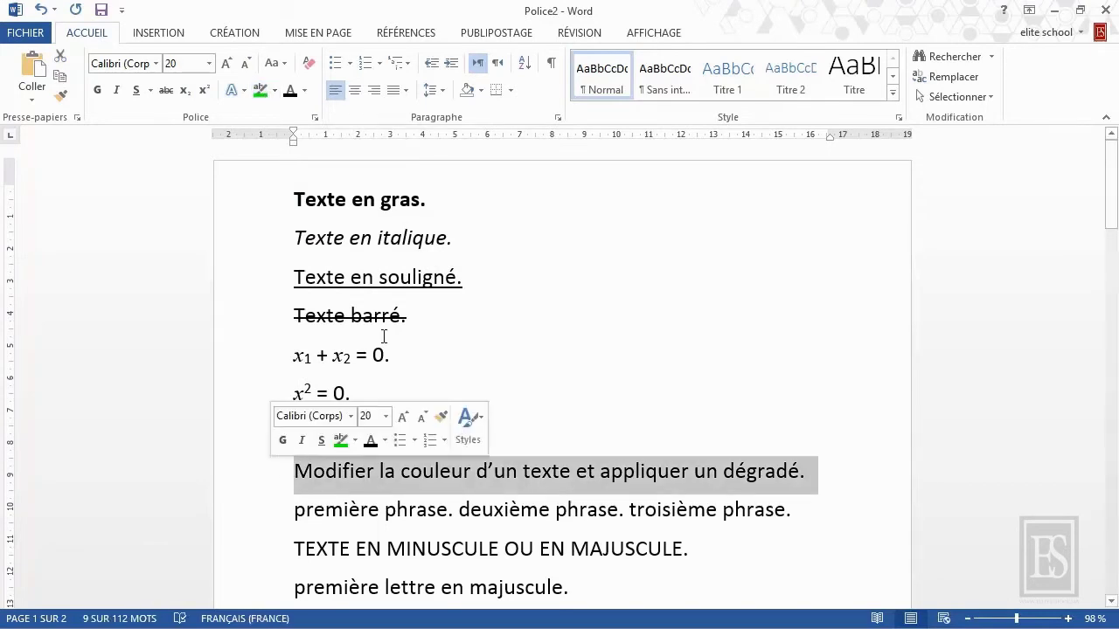
click(292, 92)
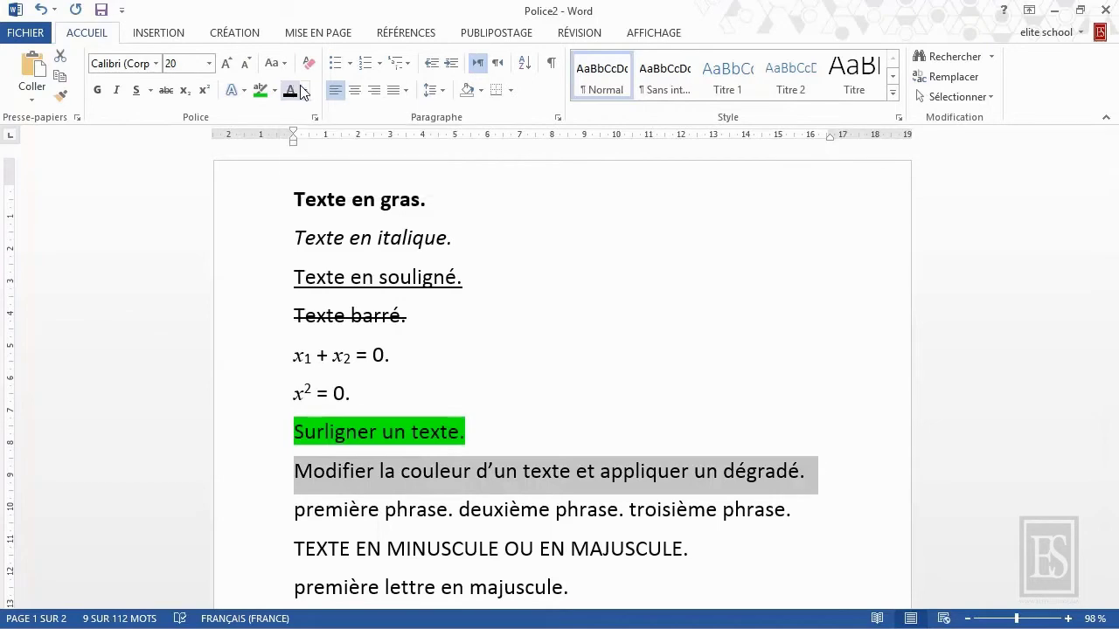
click(304, 91)
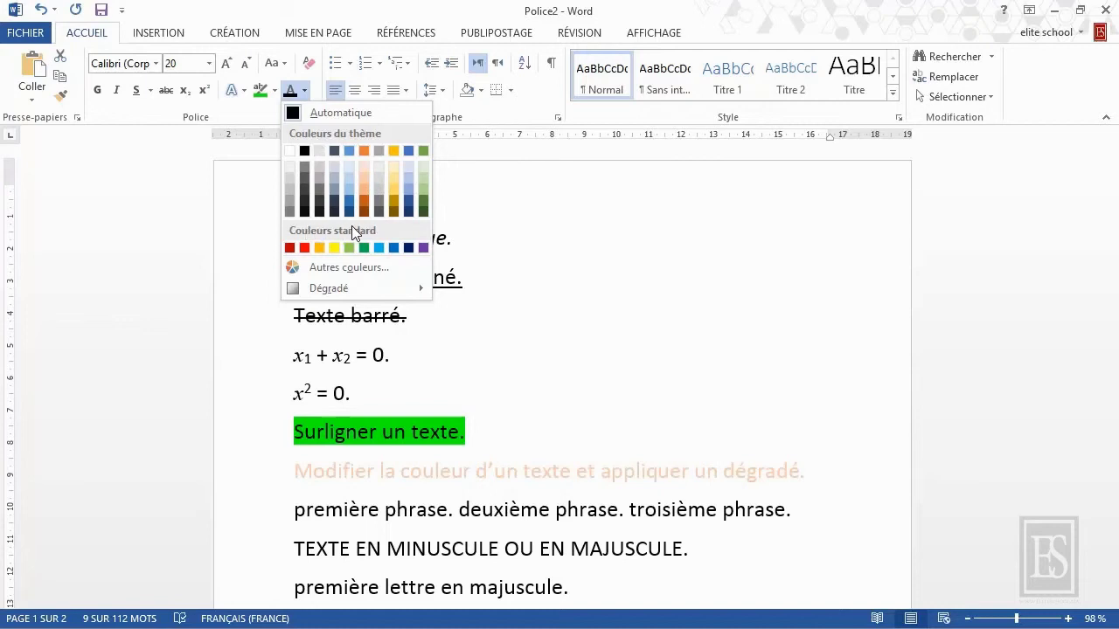
click(374, 272)
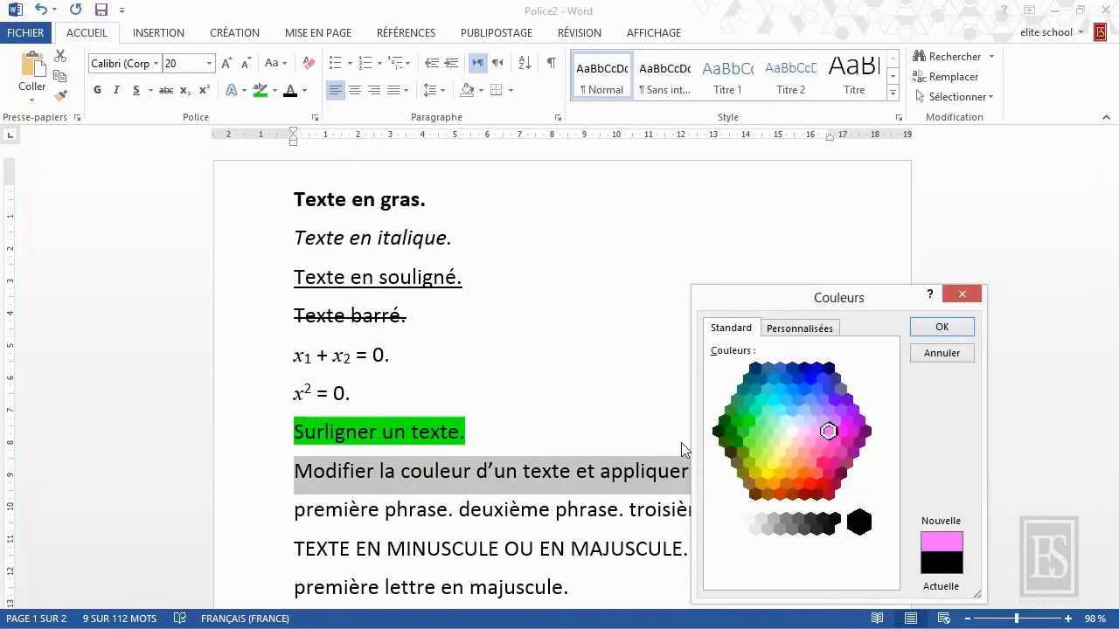
double_click(826, 433)
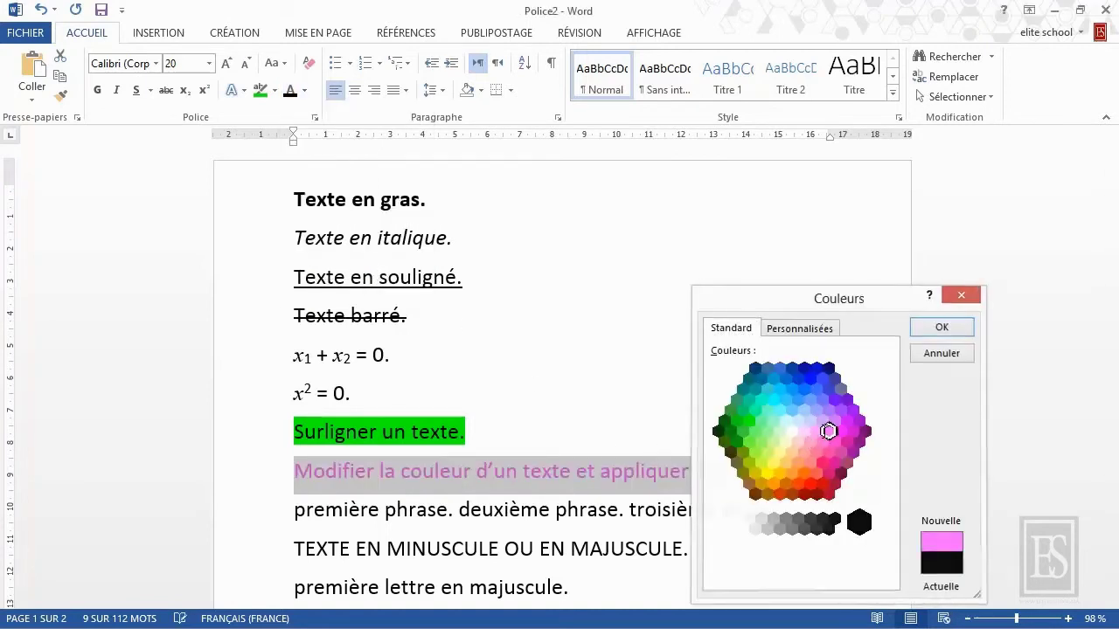
Browse the font-colour gradient options without applying one, then select the three-phrase line
click(303, 90)
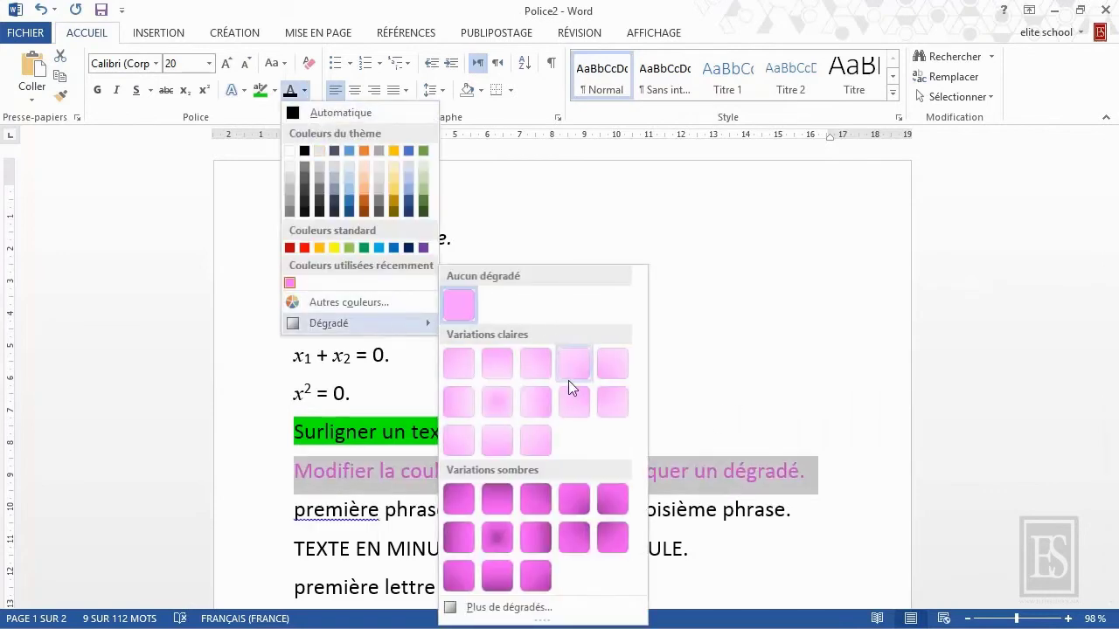
mouse_move(329, 323)
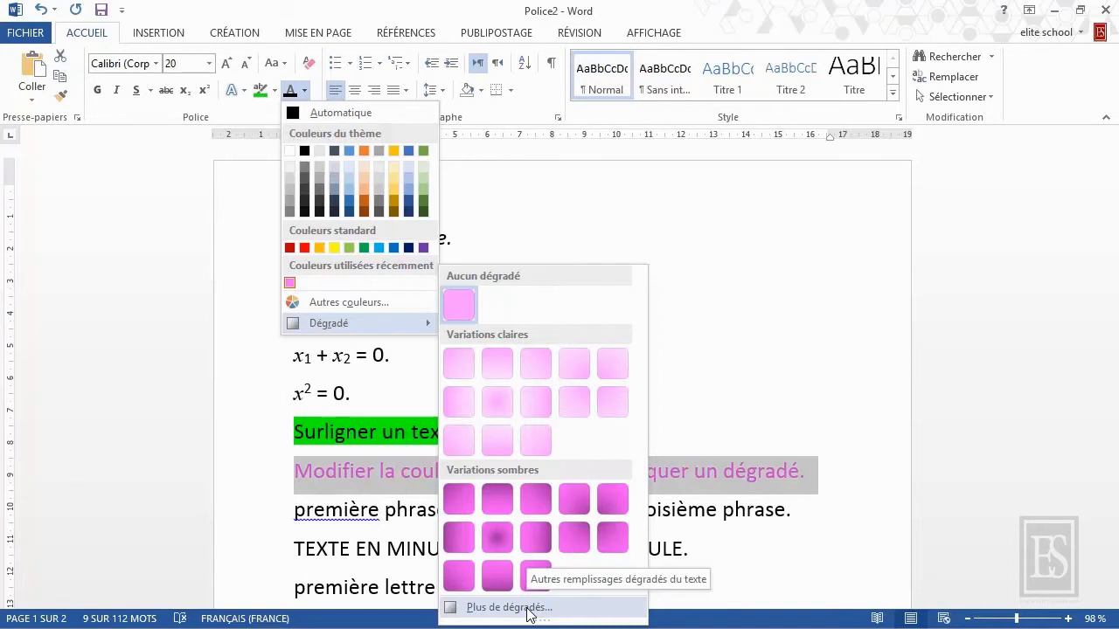
click(270, 439)
click(270, 519)
scroll(270, 521, down, 1)
Apply sentence case to the first line, and switch 'TEXTE EN MINUSCULE OU EN MAJUSCULE.' to lowercase and back to uppercase
scroll(270, 521, down, 2)
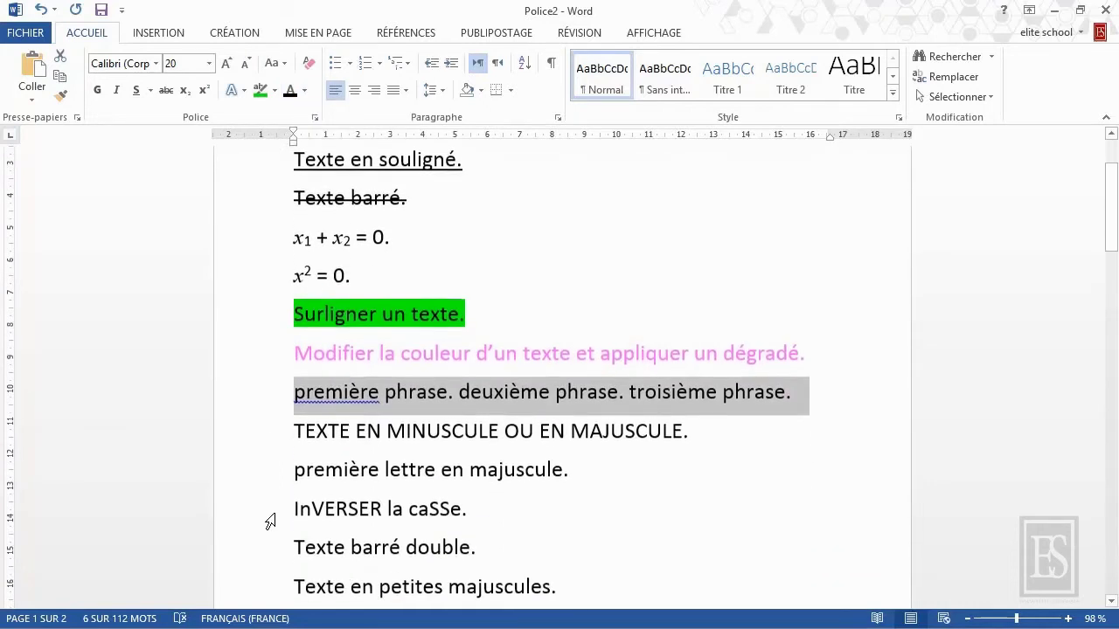
click(279, 71)
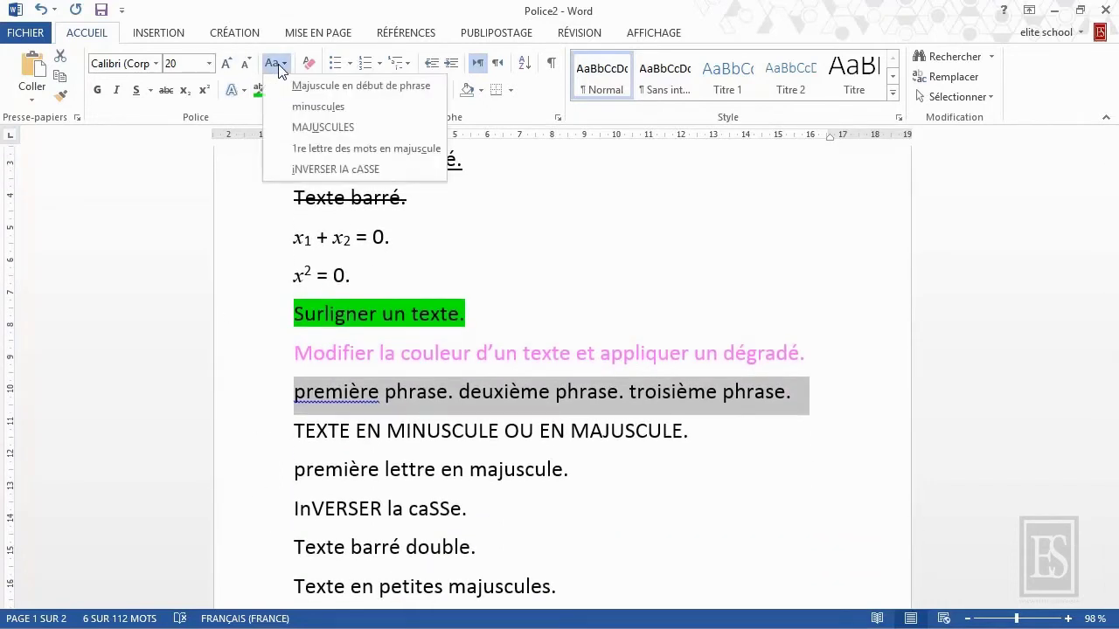
click(296, 85)
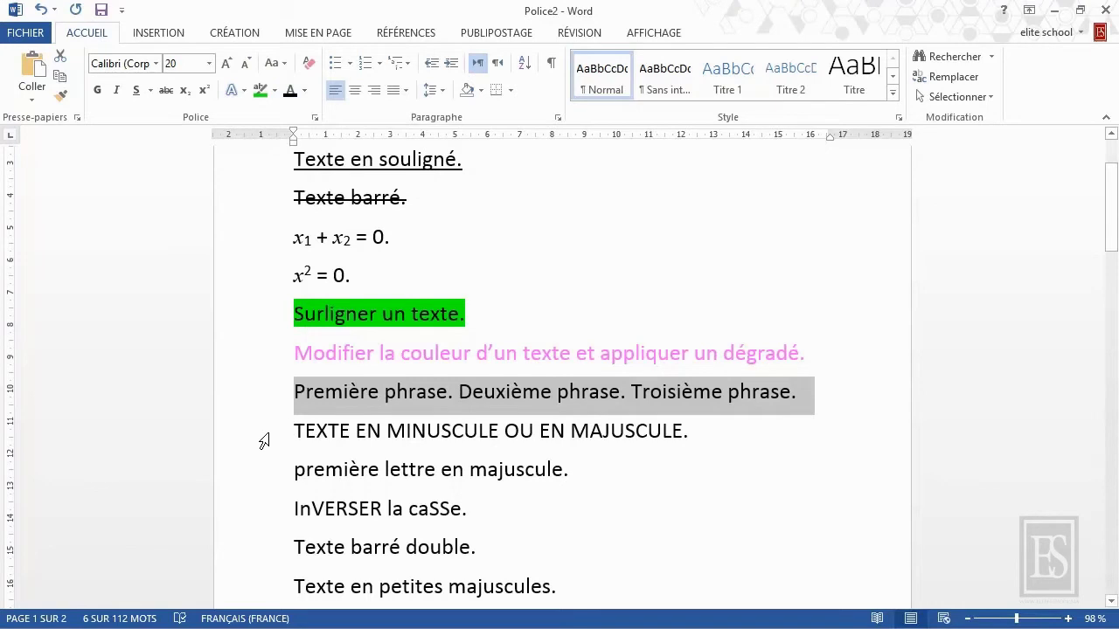
click(269, 436)
click(275, 63)
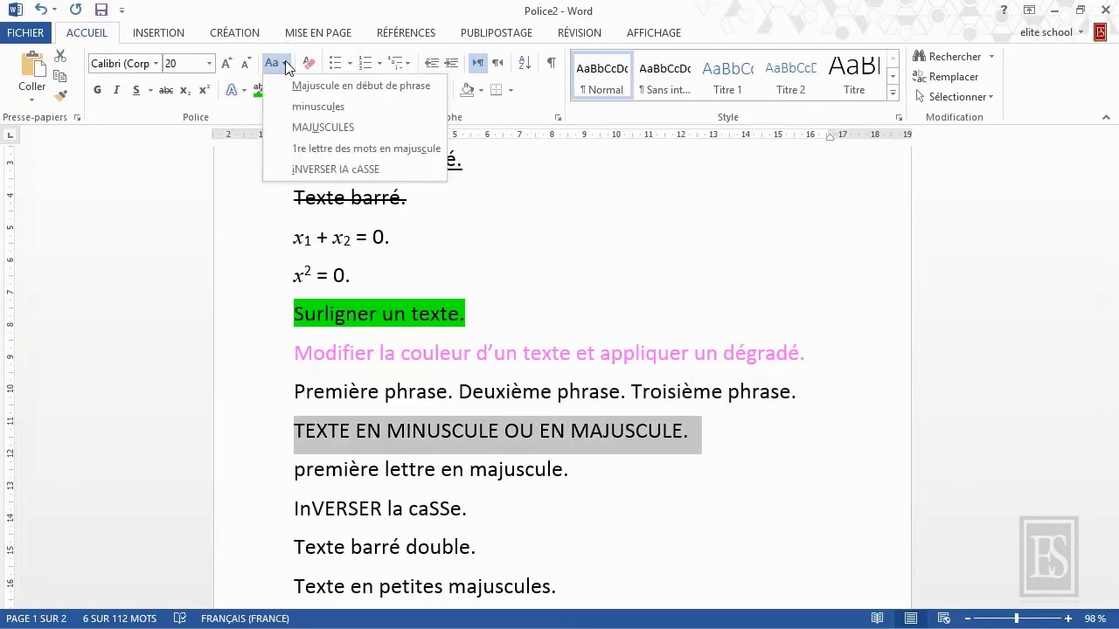
click(305, 108)
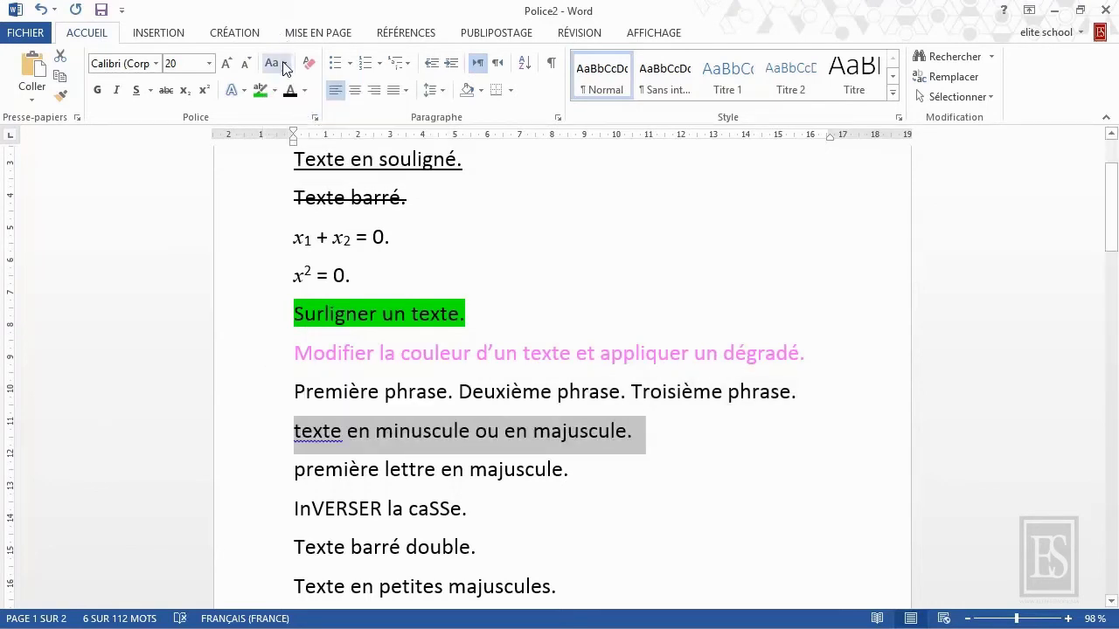
click(284, 69)
click(306, 126)
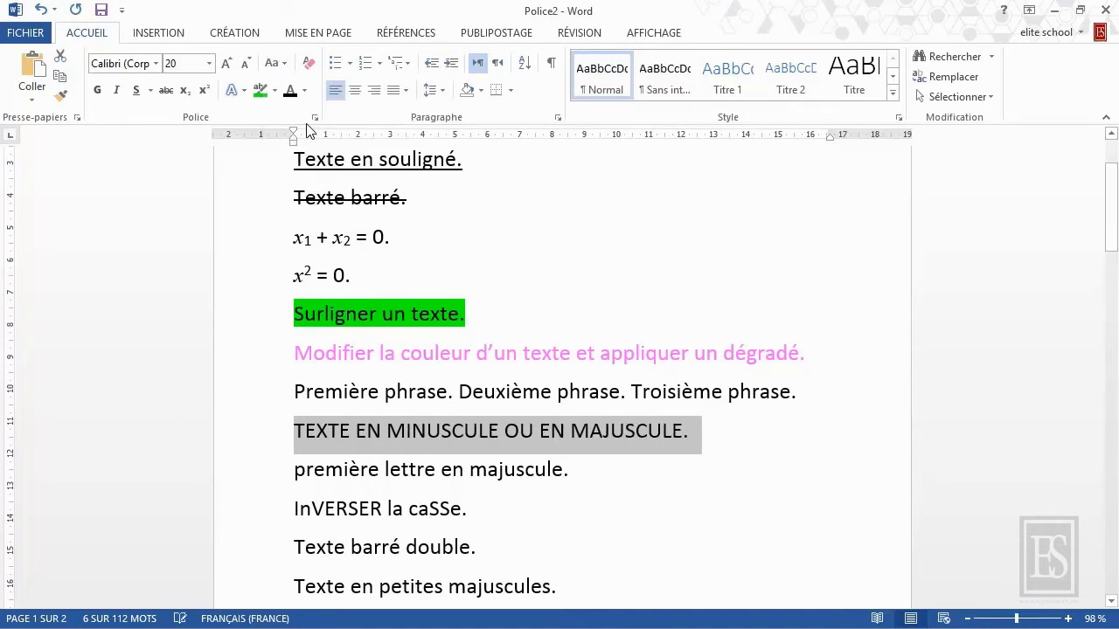
Capitalise each word of 'première lettre en majuscule.' and invert the case of 'InVERSER la caSSe.'
click(265, 477)
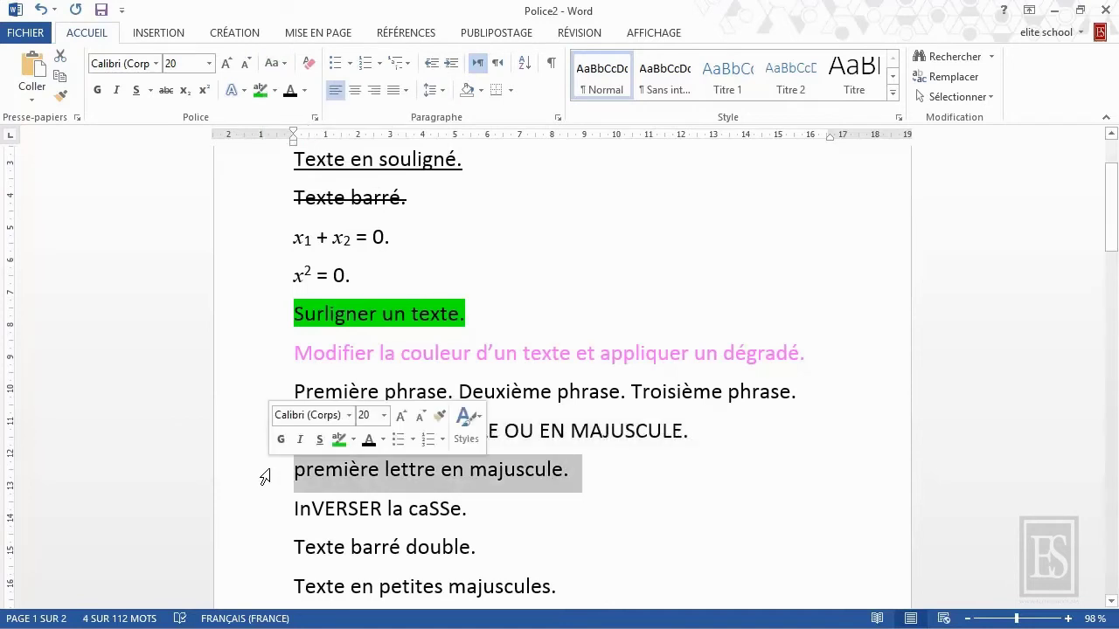
click(286, 68)
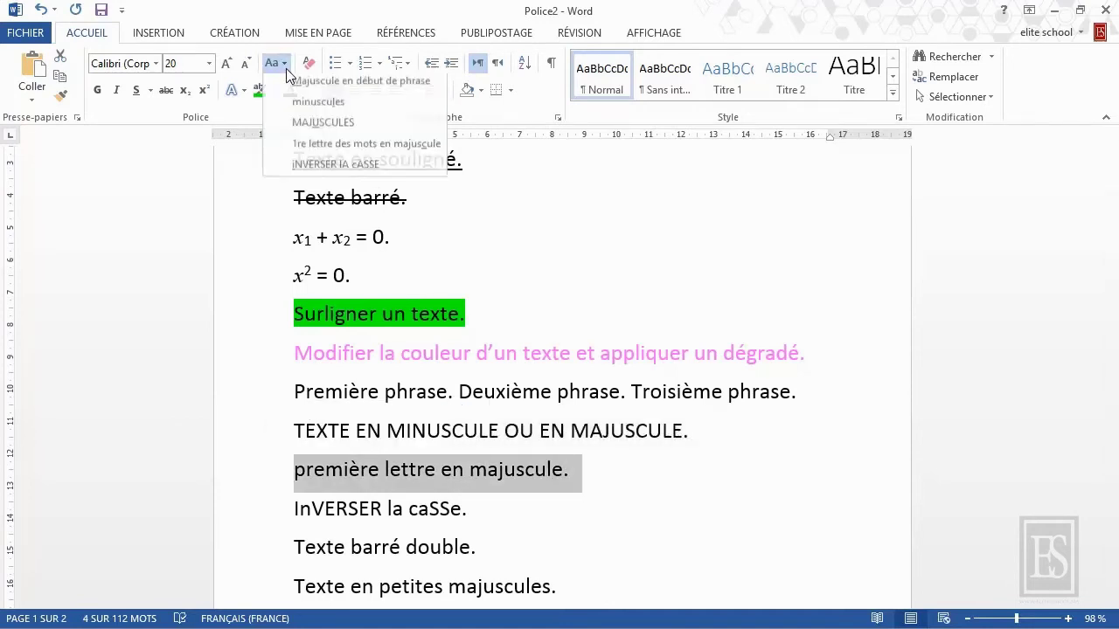
click(315, 147)
click(268, 521)
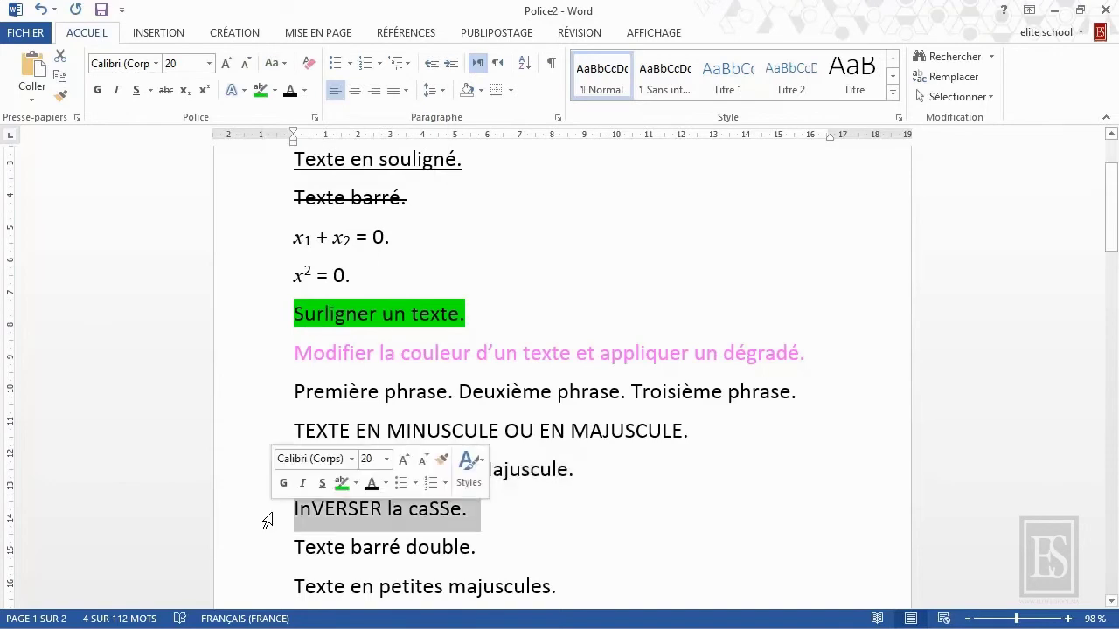
click(276, 63)
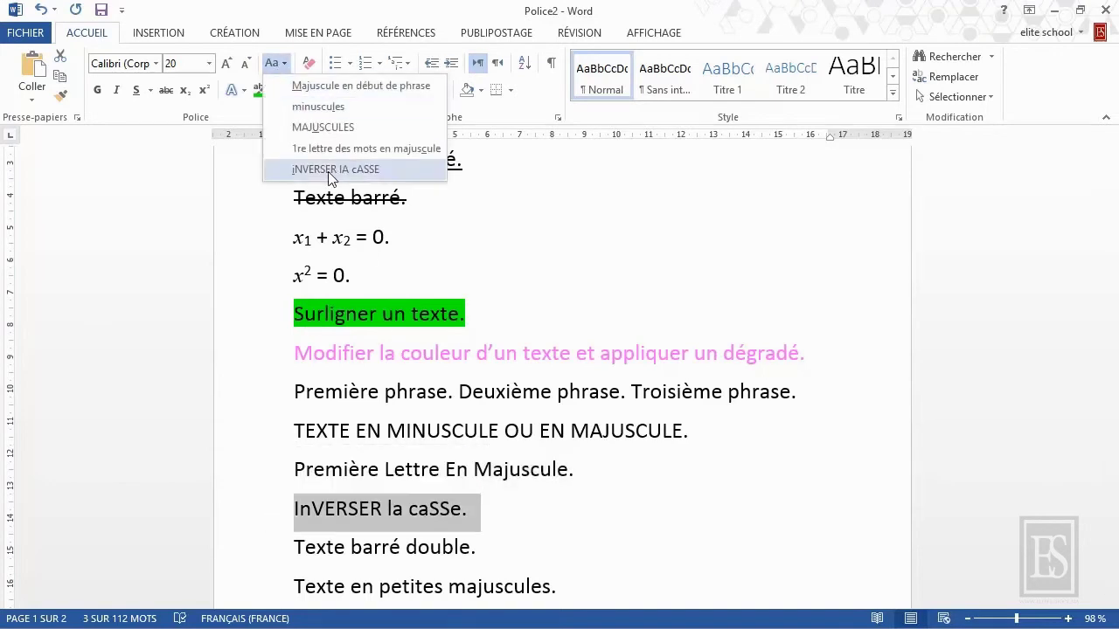
click(327, 172)
Clear all formatting from the inverted-case line, then select 'Texte barré double.'
scroll(326, 251, down, 3)
scroll(327, 252, up, 2)
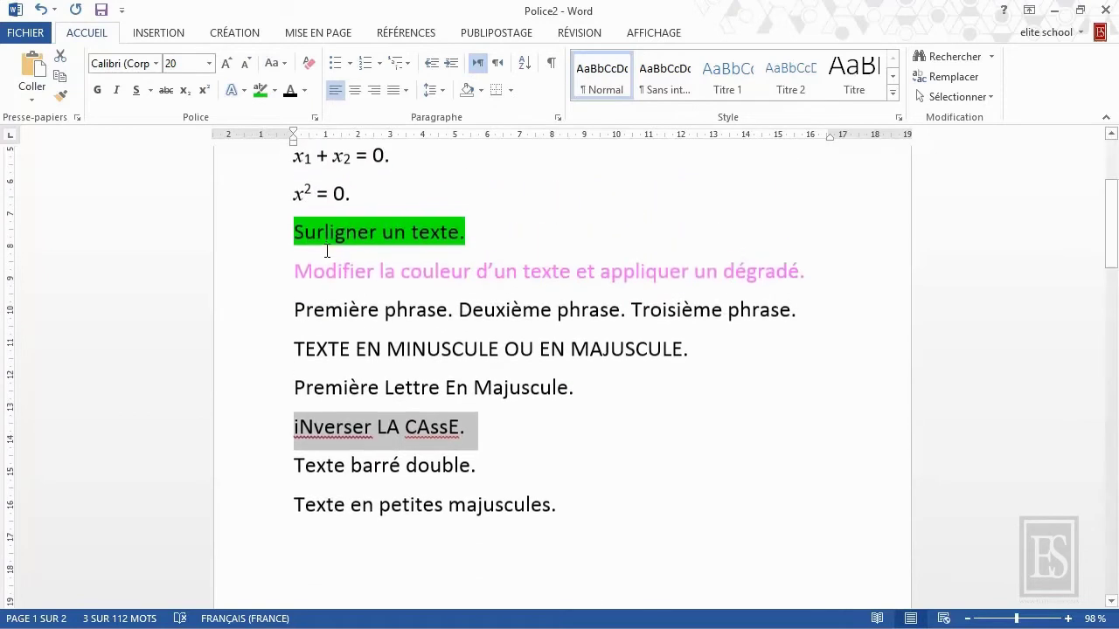
click(308, 63)
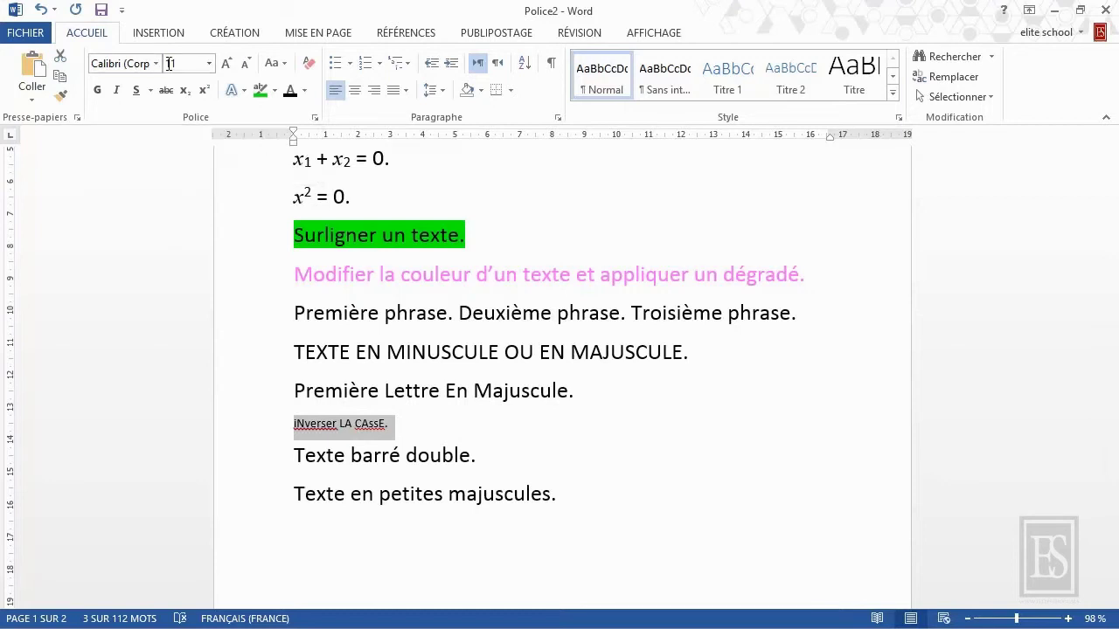
click(263, 458)
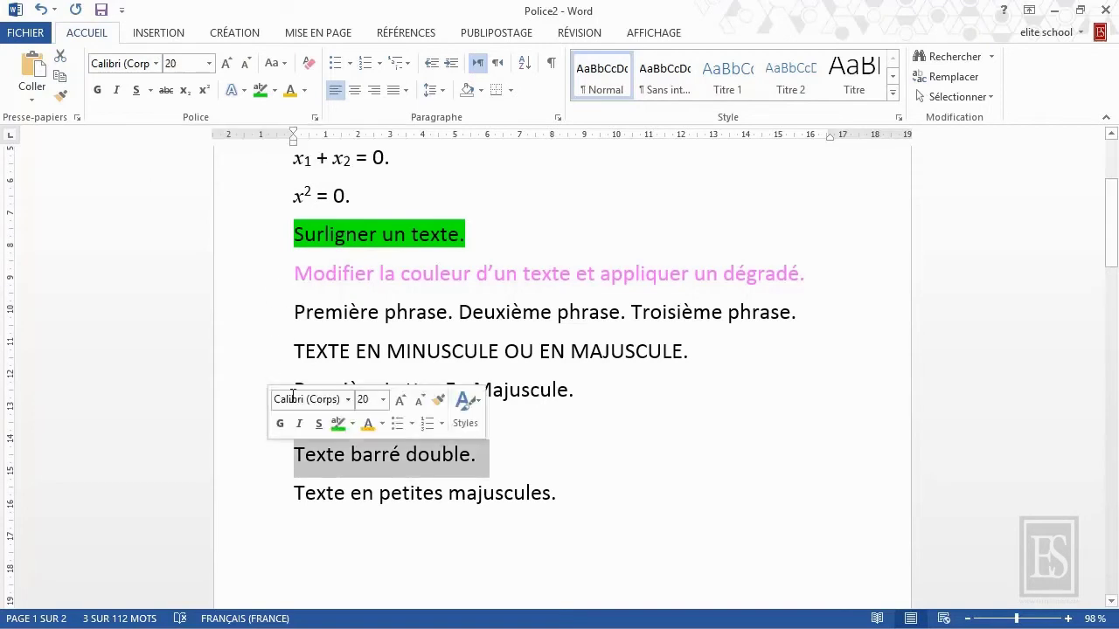
Give 'Texte barré double.' a double strikethrough in the Police dialog, then select the small-caps line
click(314, 119)
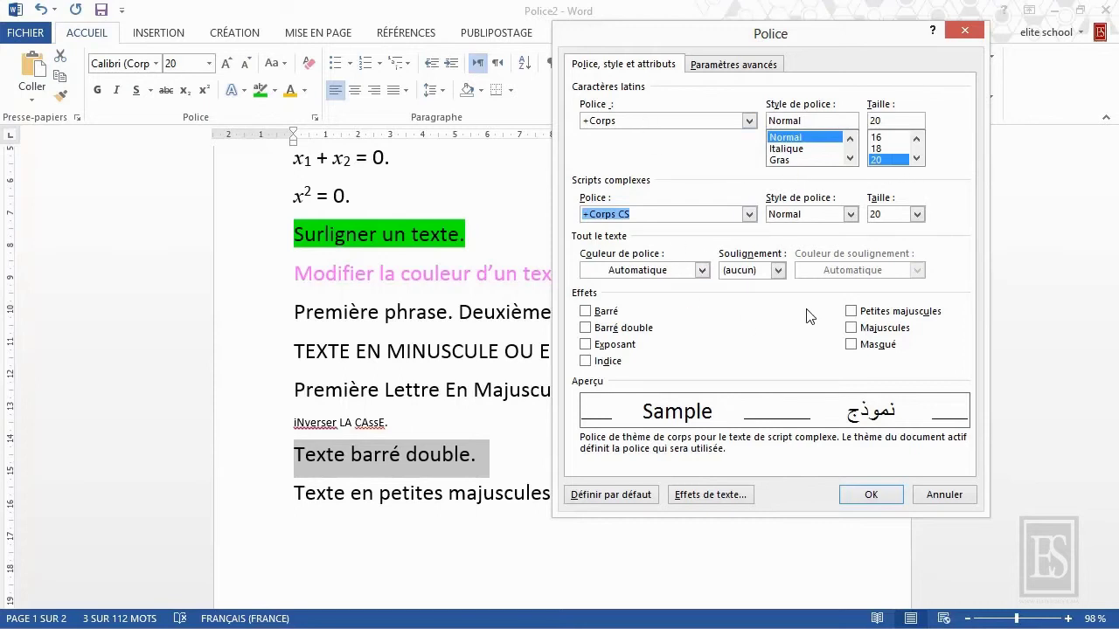
click(615, 329)
click(871, 491)
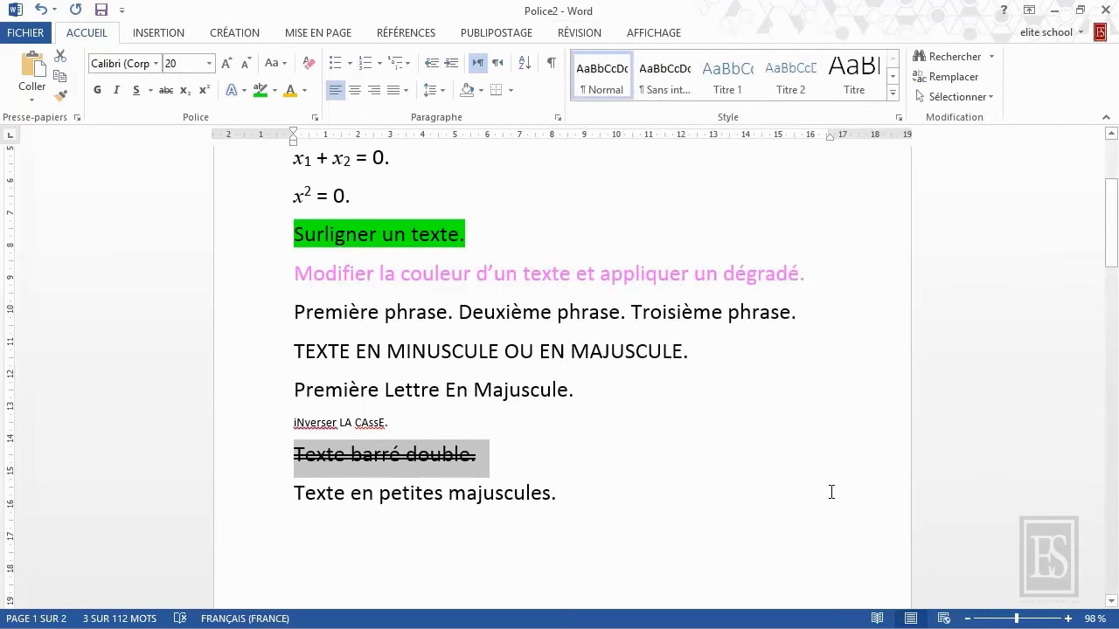
click(276, 493)
Set 'Texte en petites majuscules.' in small caps through the Police dialog
click(315, 117)
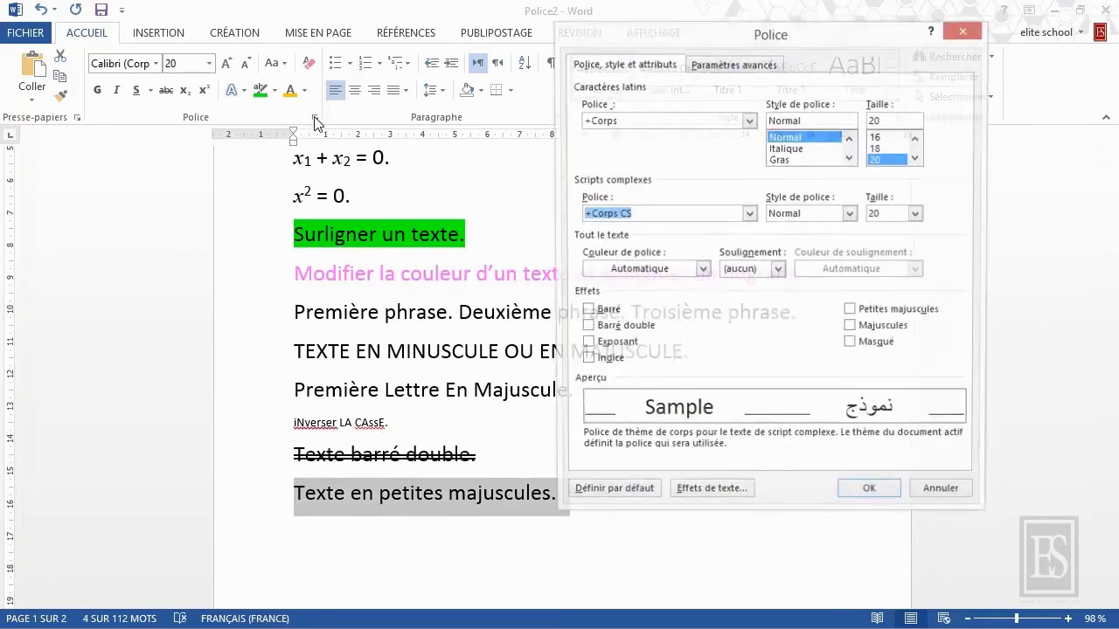
click(854, 312)
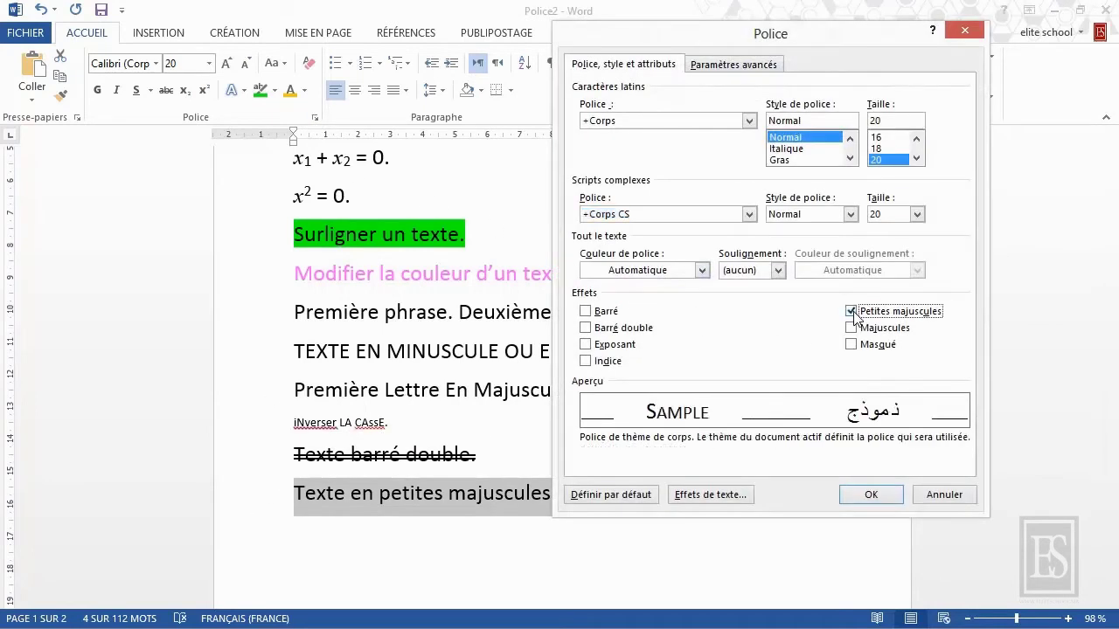
click(871, 490)
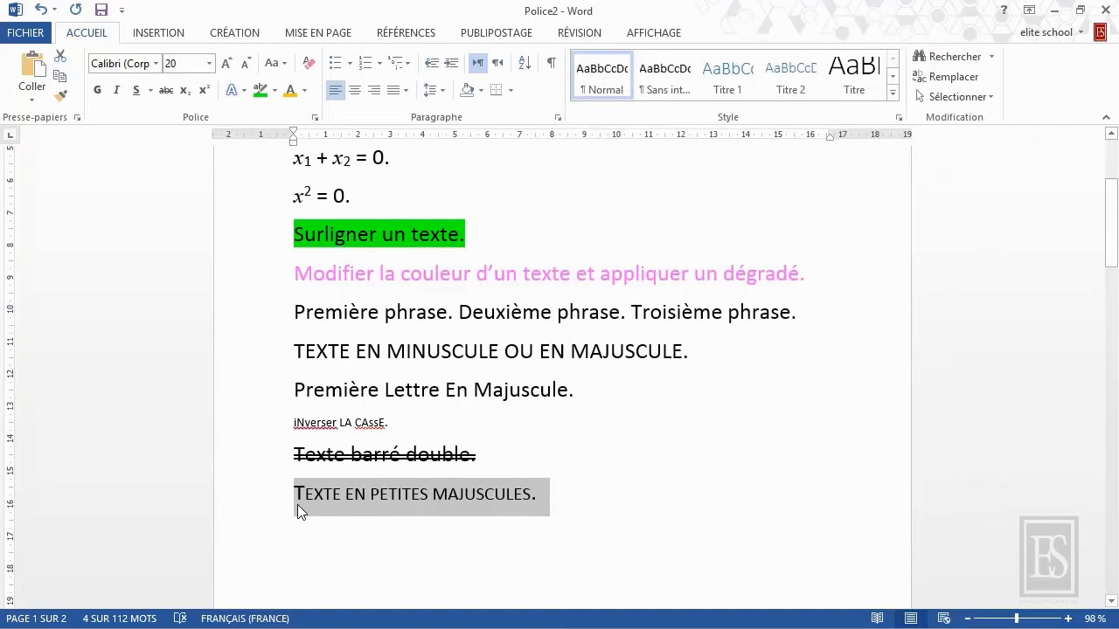
Inspect the Police dialog's advanced character spacing settings and cancel without changes
click(314, 117)
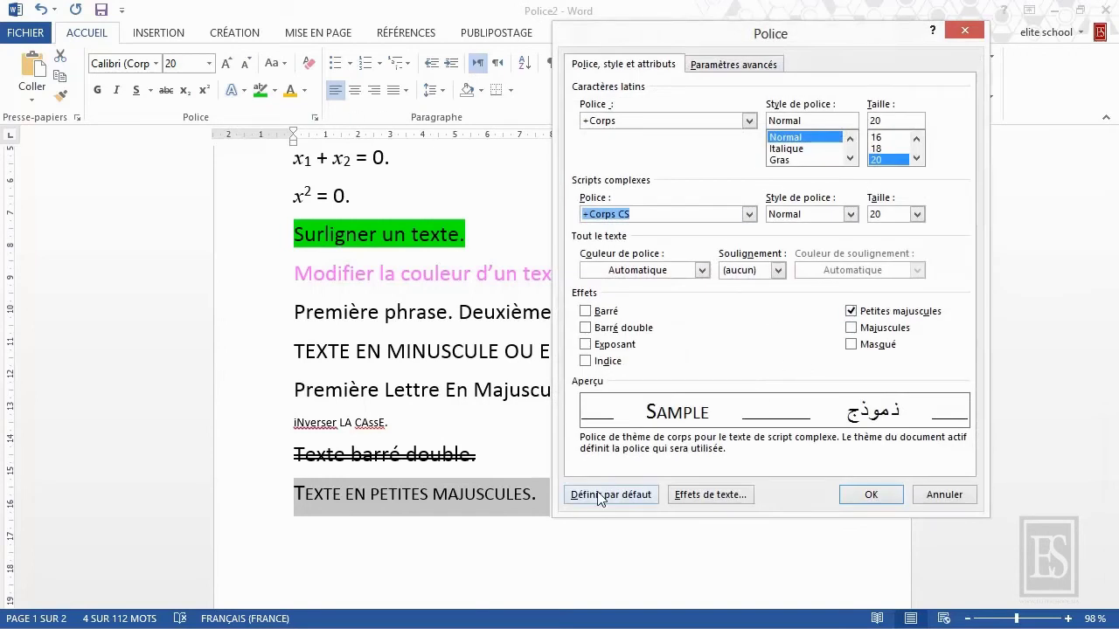
click(723, 68)
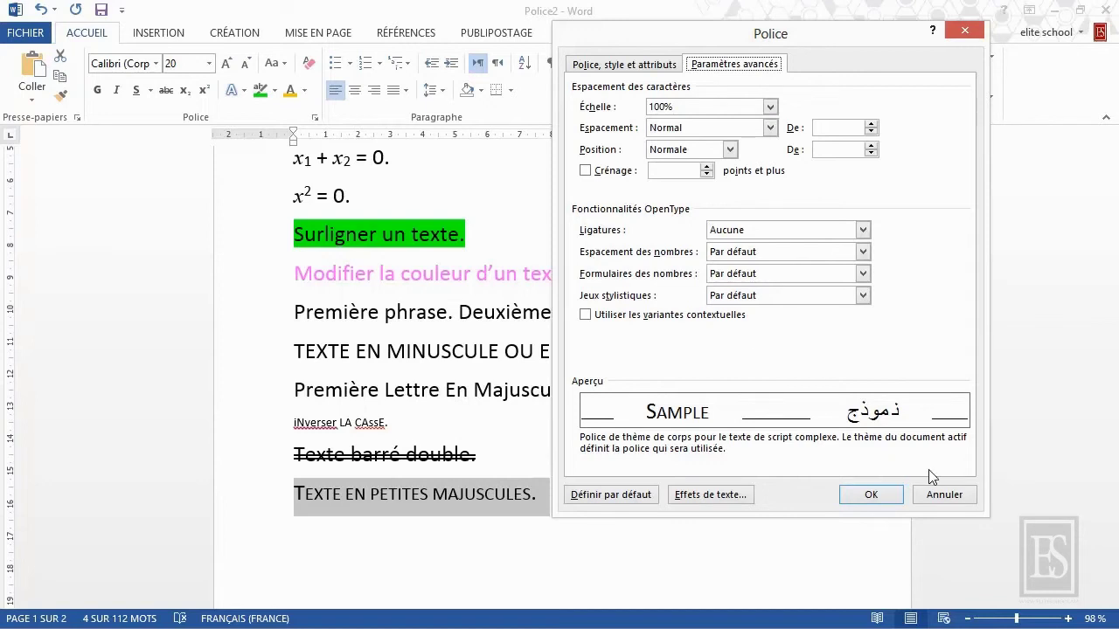
click(944, 497)
Jump to page 2 via the page thumbnails and select all five Sous-titre headings together
click(35, 619)
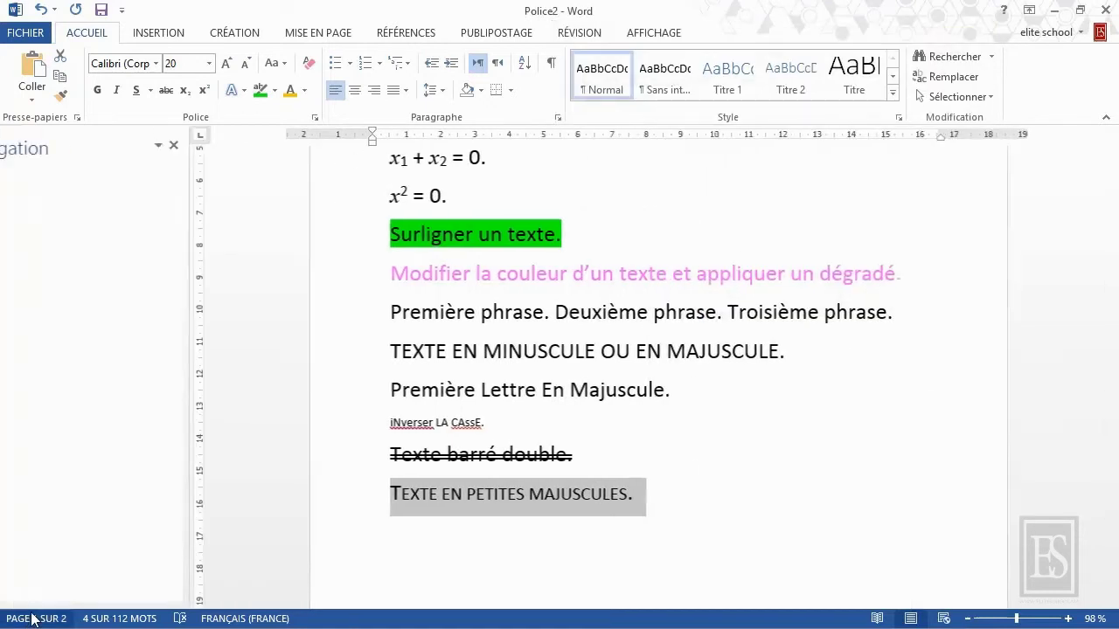
click(105, 472)
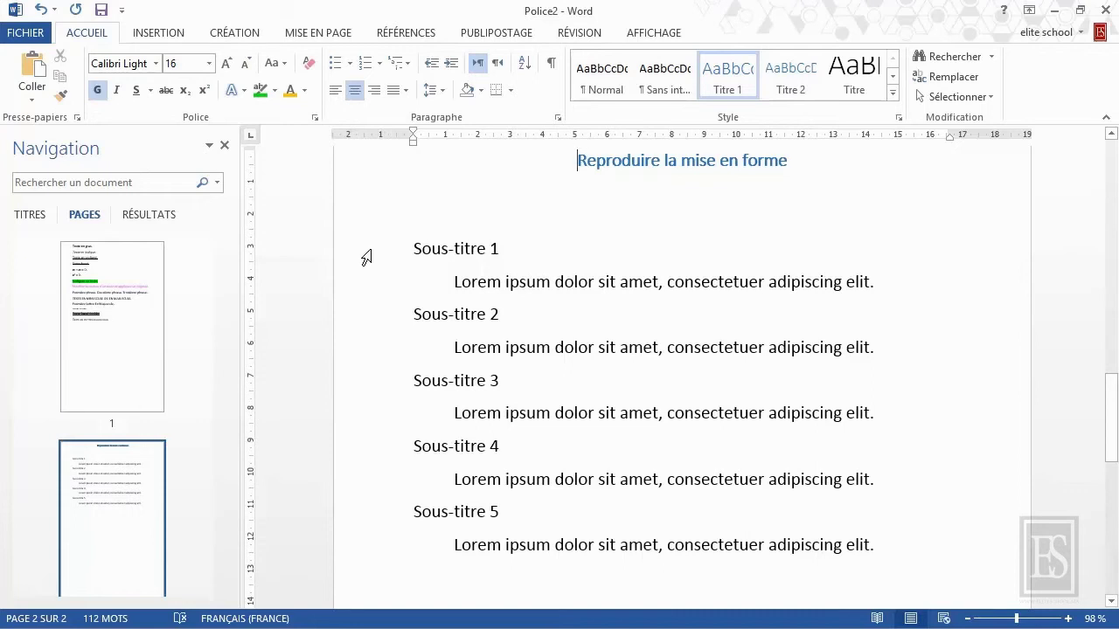
click(367, 252)
ctrl+click(369, 315)
ctrl+click(374, 383)
ctrl+click(369, 448)
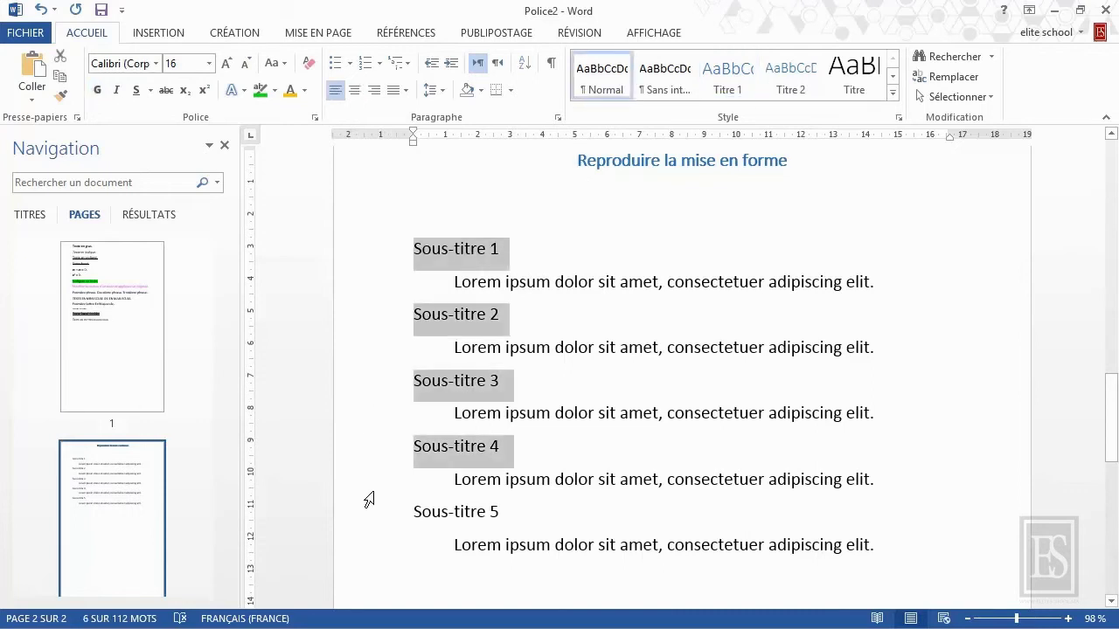
ctrl+click(368, 512)
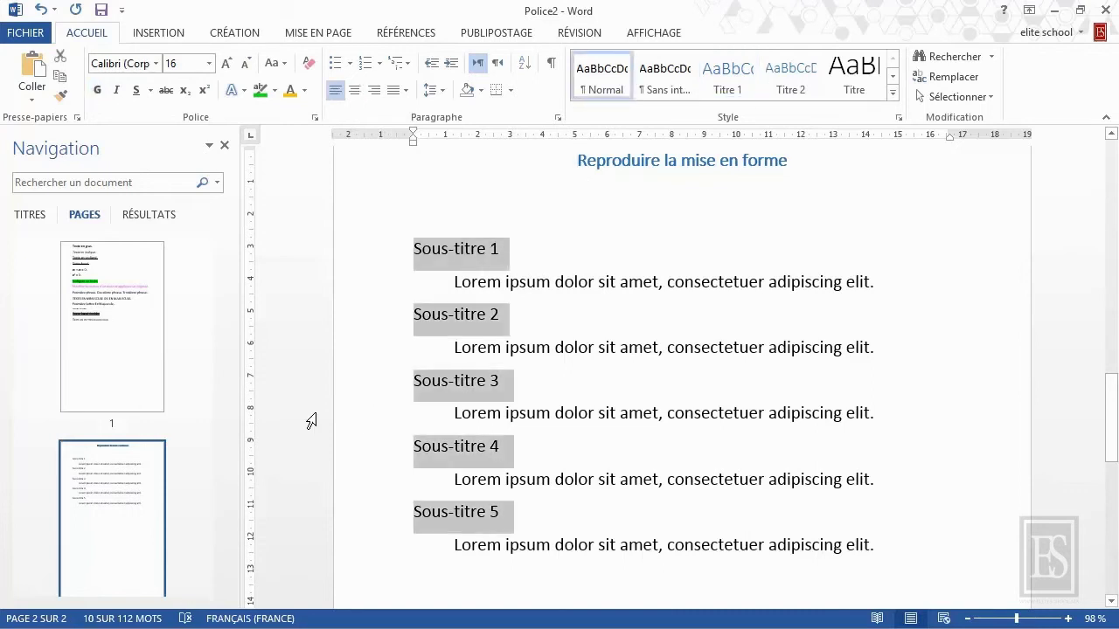
Try bold, size 20 and orange on the five subtitles, then undo those changes
click(98, 93)
click(227, 63)
click(226, 63)
click(290, 91)
click(39, 11)
click(39, 10)
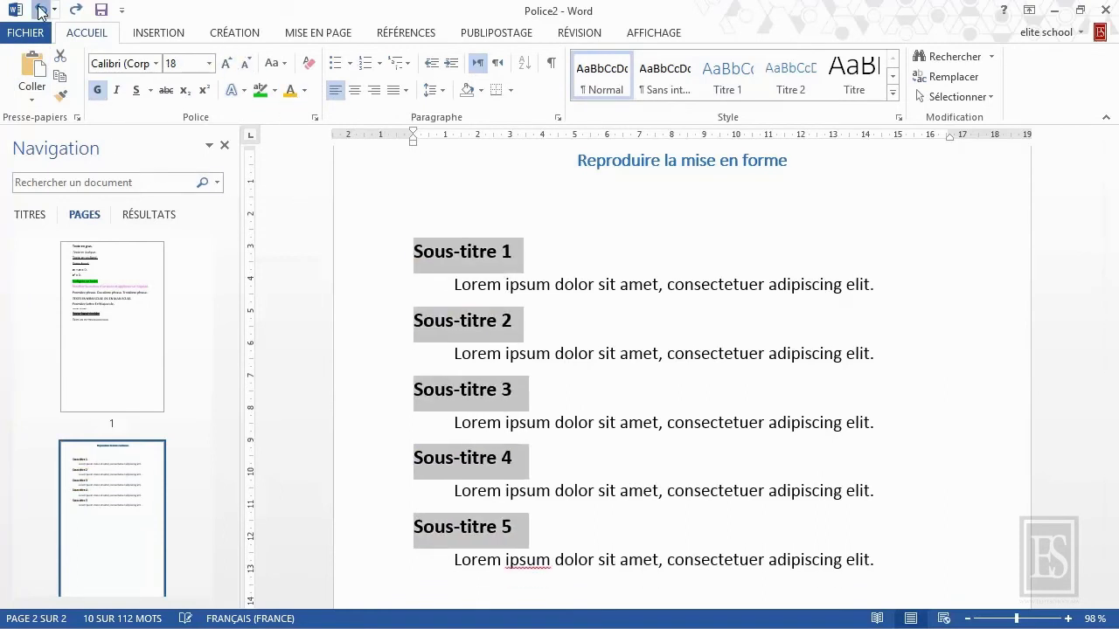
click(39, 11)
click(39, 11)
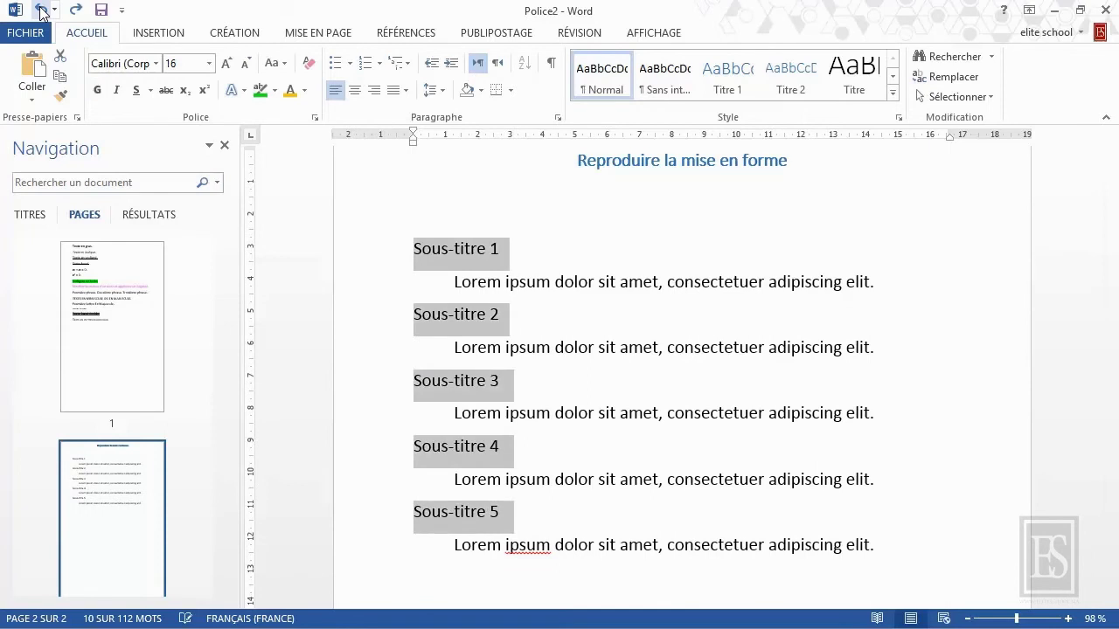
Make only Sous-titre 1 bold, size 20 and orange, then copy its formatting with Format Painter
click(376, 257)
click(97, 90)
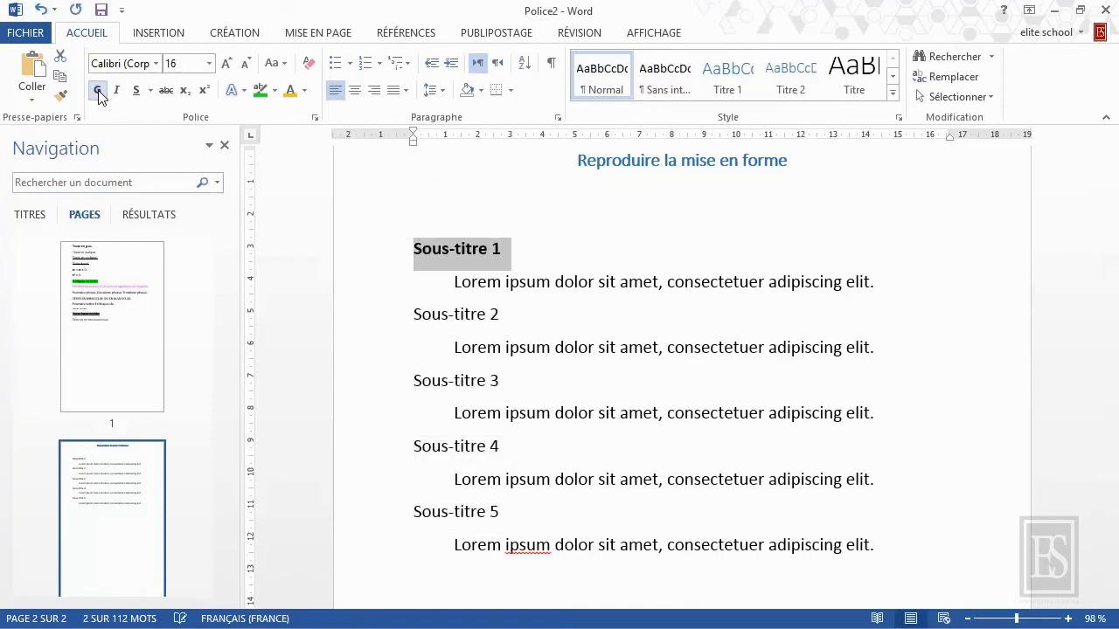
click(227, 63)
click(226, 63)
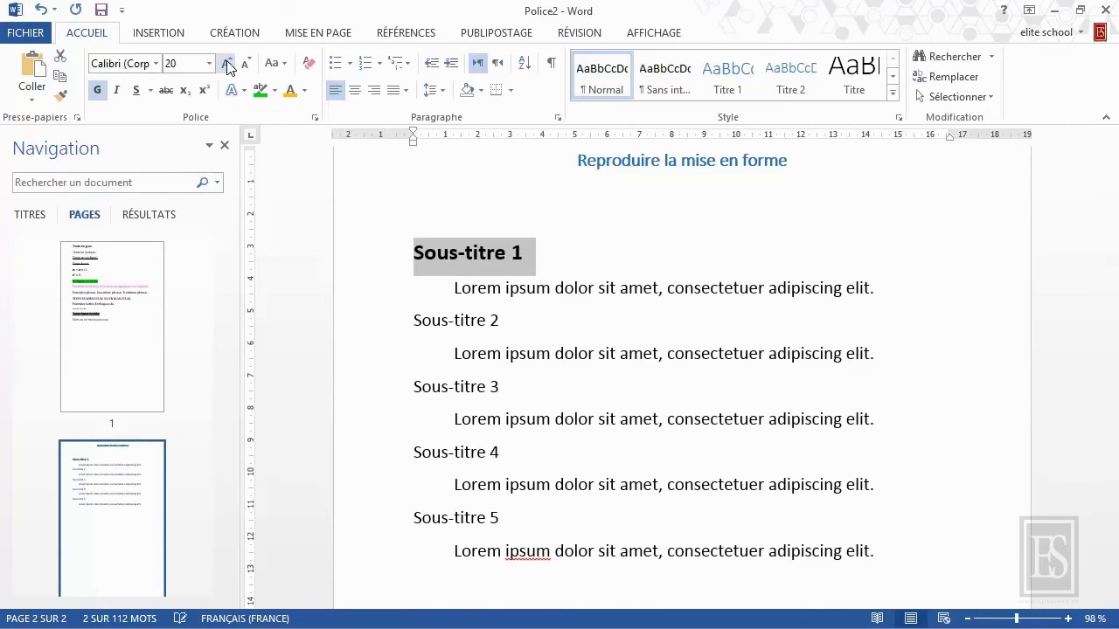
click(291, 91)
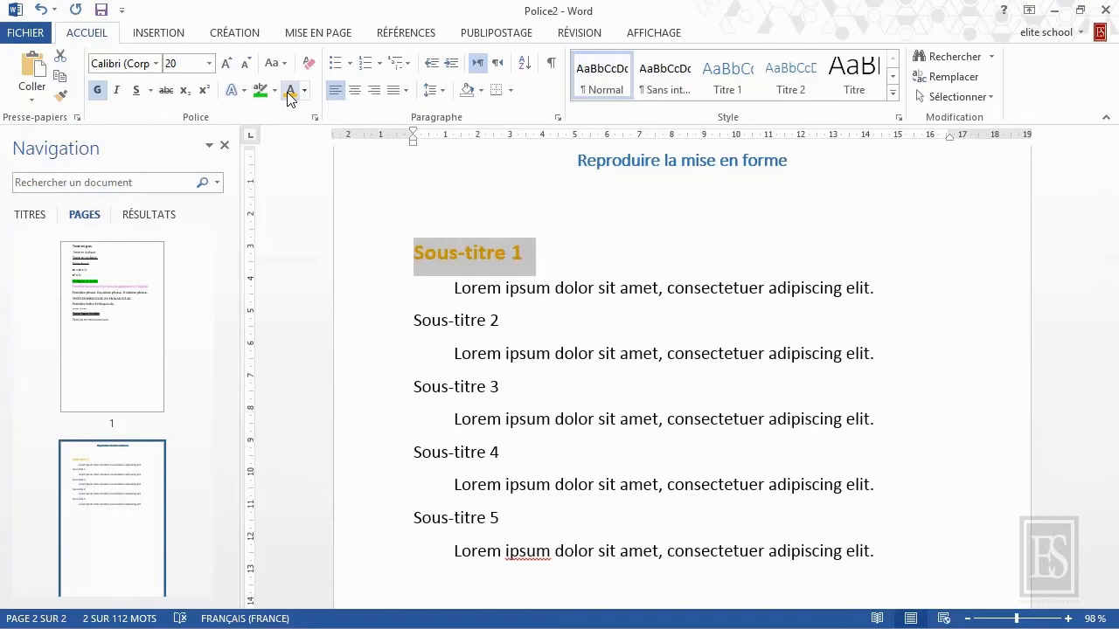
click(64, 96)
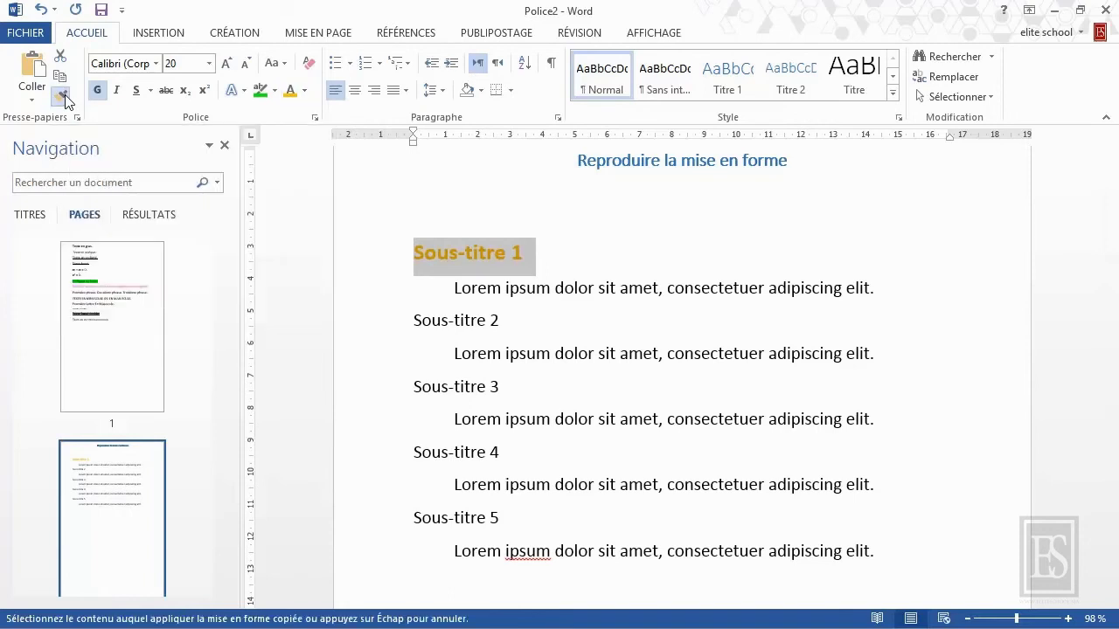
Paste the formatting onto Sous-titre 2, undo it, and lock Format Painter on Sous-titre 1
click(378, 329)
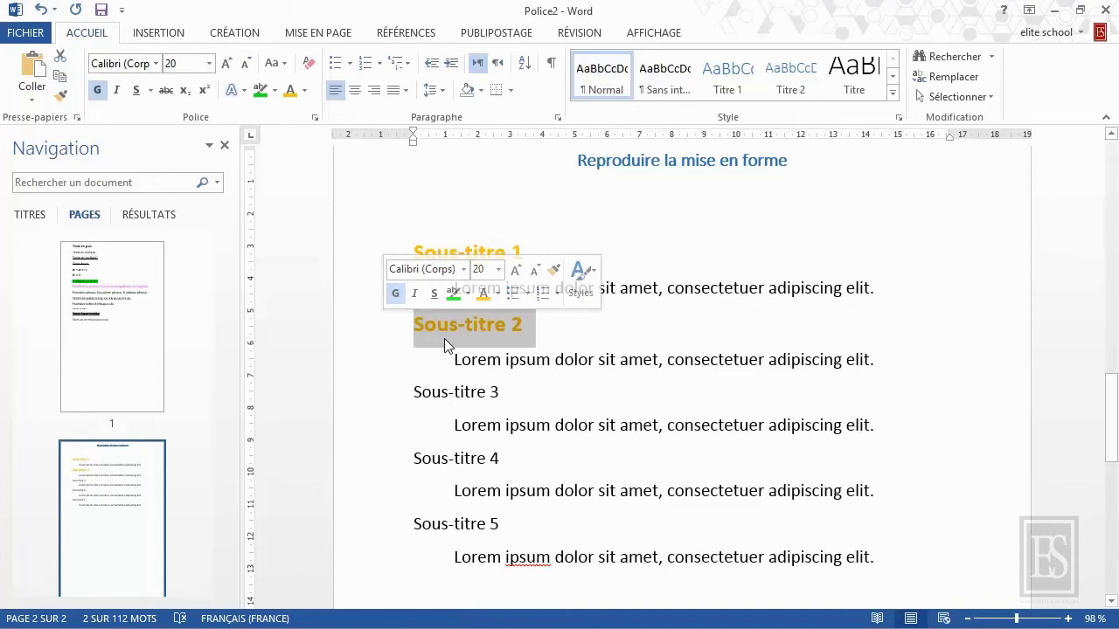
click(40, 9)
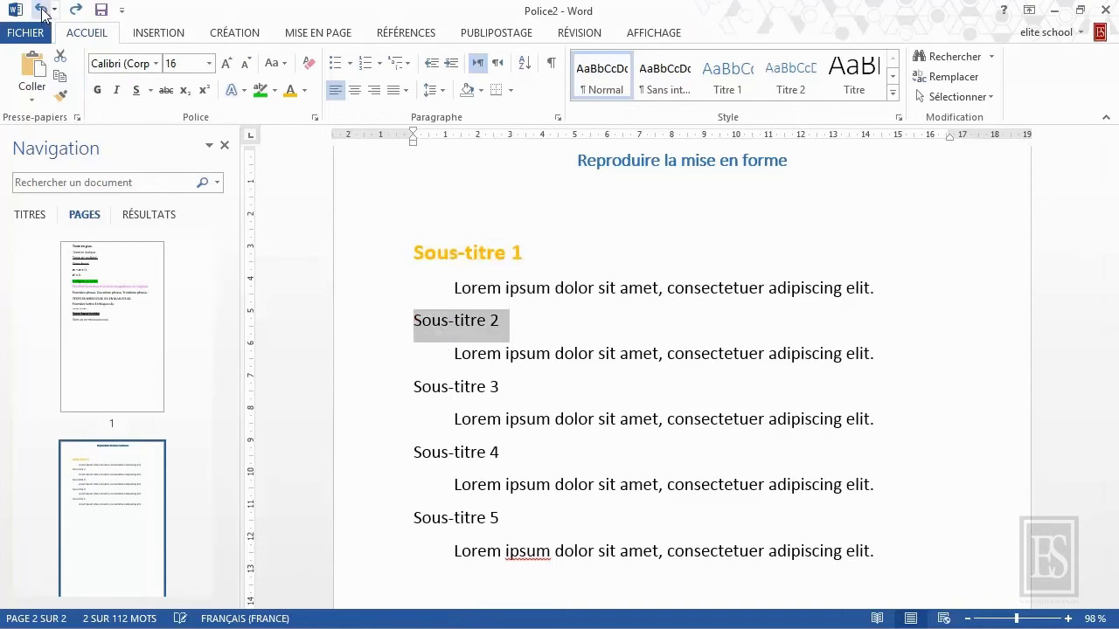
click(378, 260)
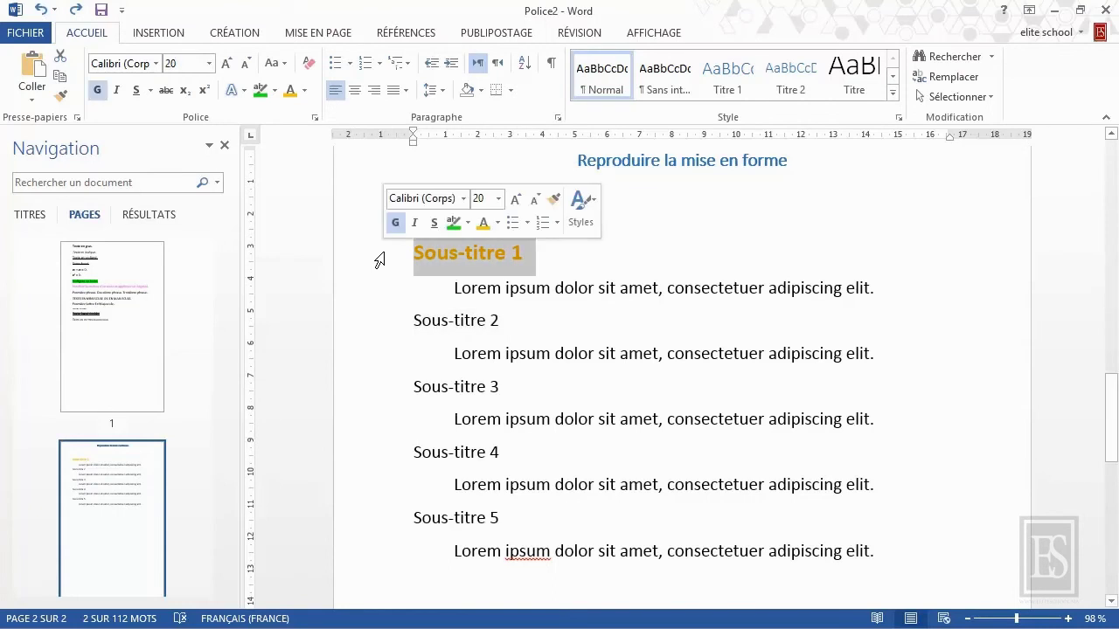
click(61, 96)
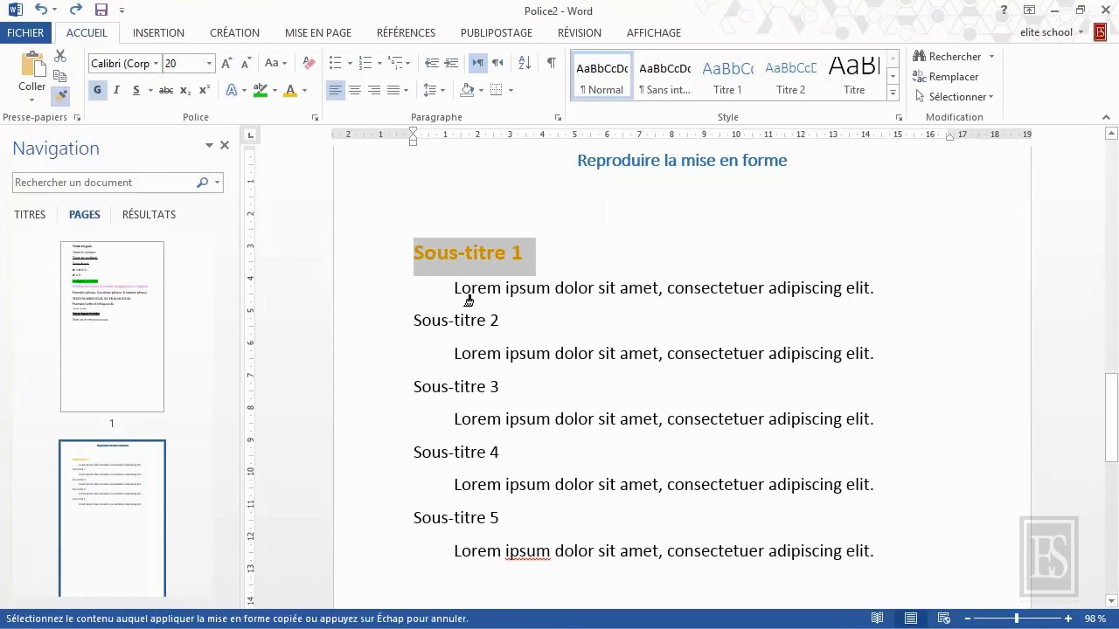
Paint the bold orange size-20 formatting onto Sous-titre 2, 3, 4 and 5, then stop painting
click(390, 324)
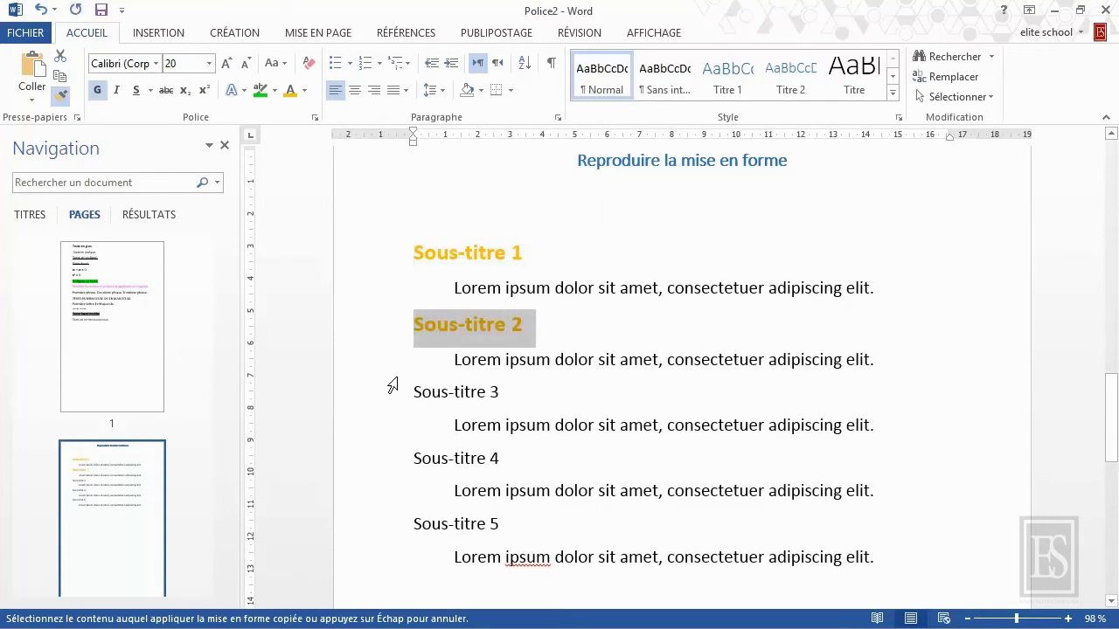
click(391, 396)
click(429, 464)
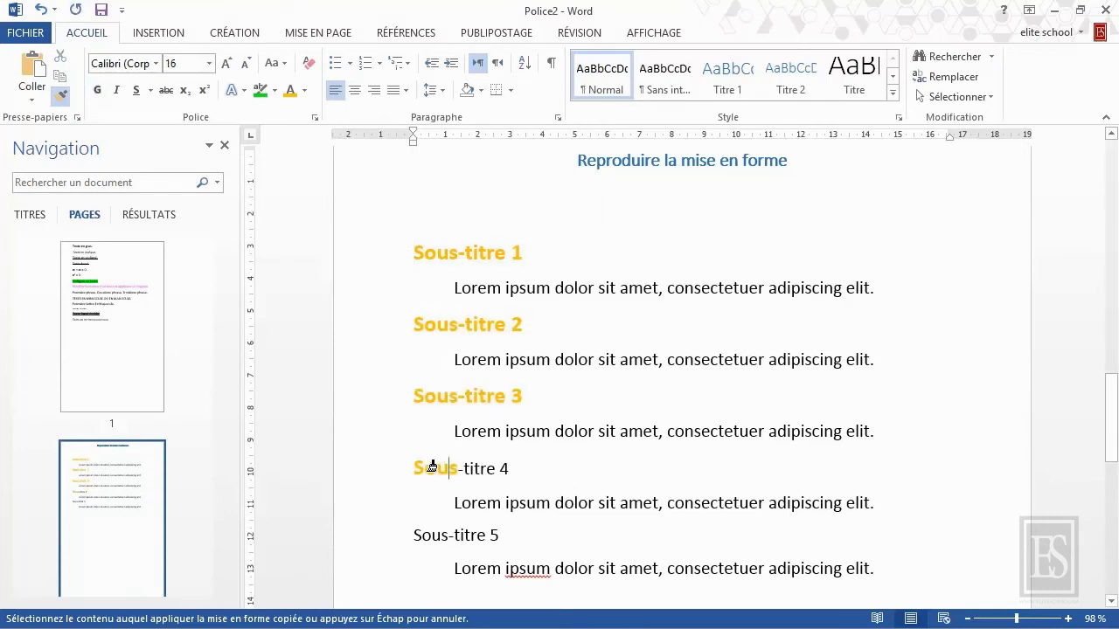
click(391, 469)
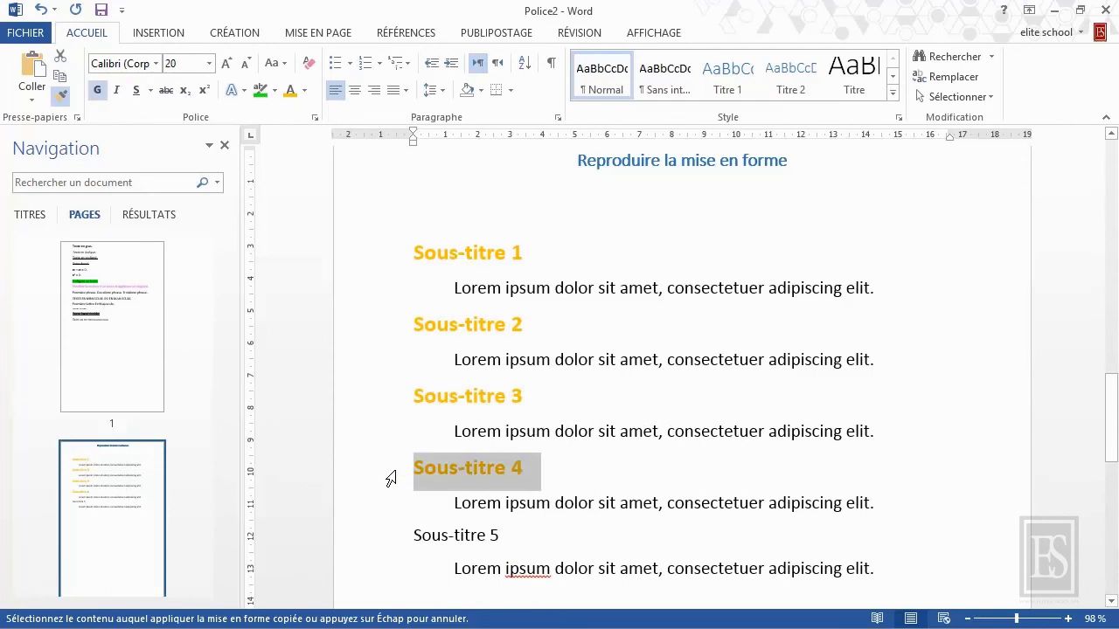
click(400, 542)
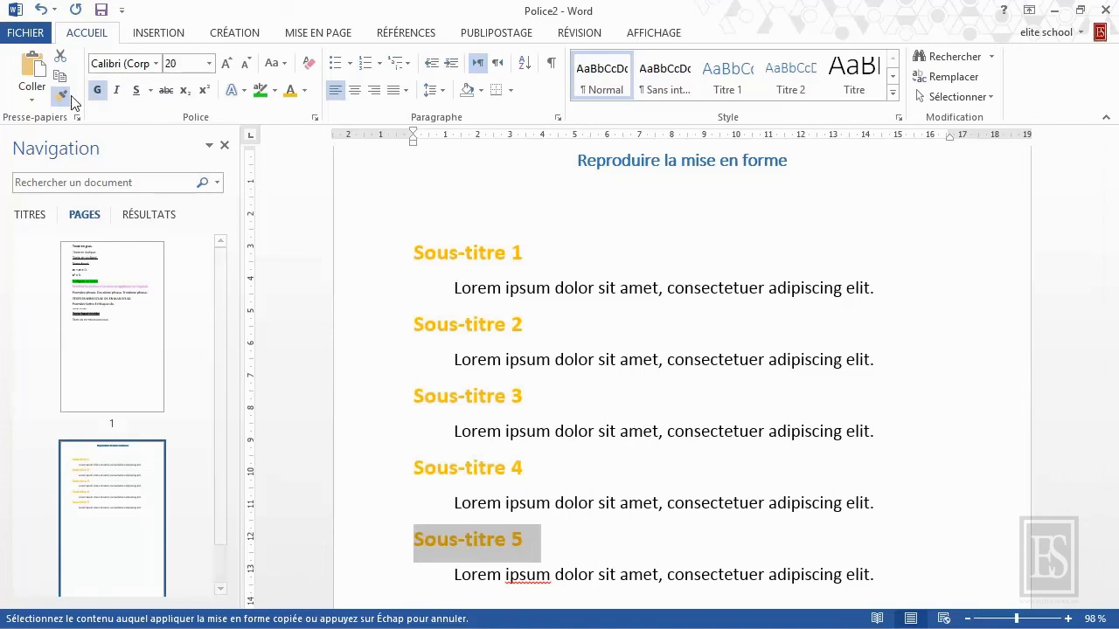
key(Escape)
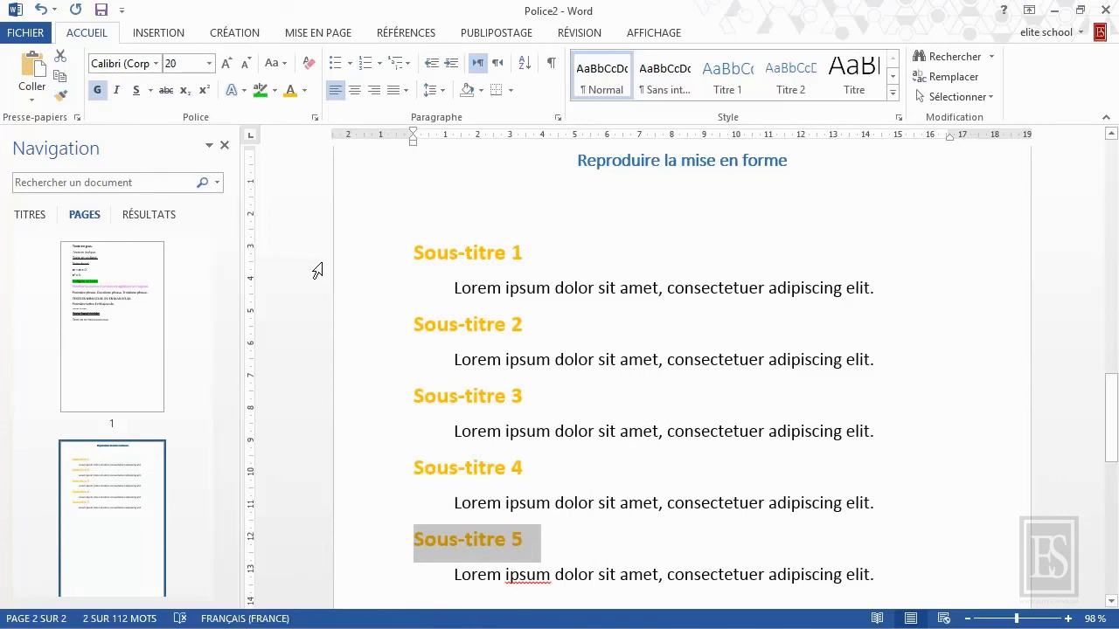